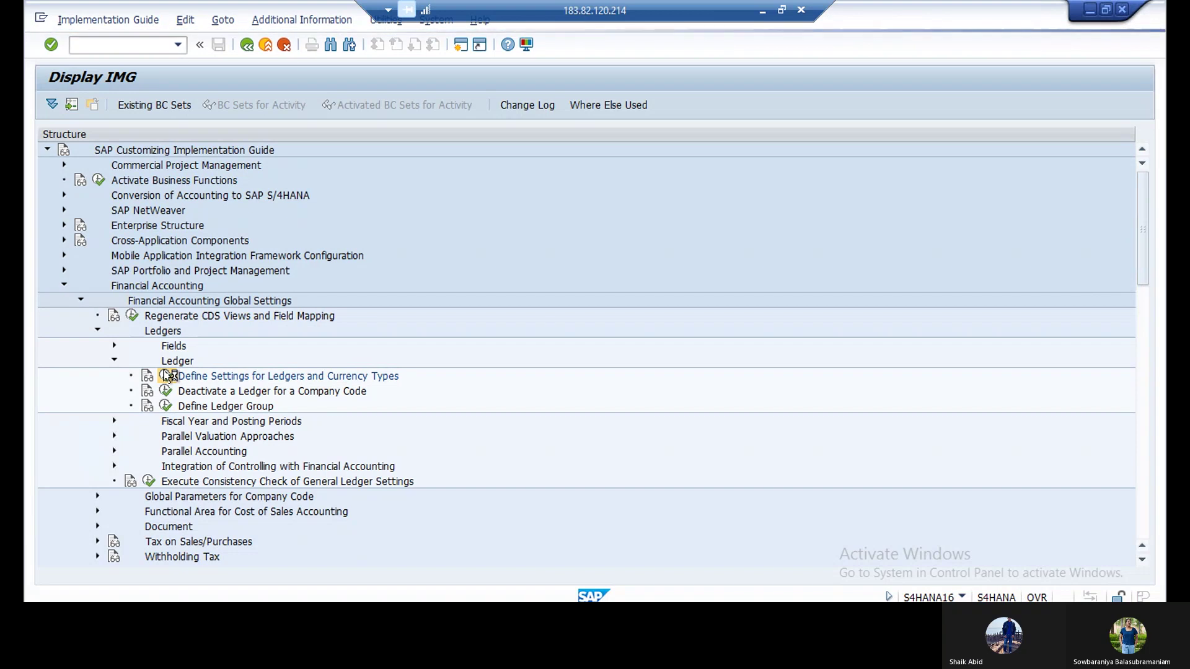
# Step: Run the Define Settings for Ledgers and Currency Types activity from the Ledger node
pyautogui.click(167, 376)
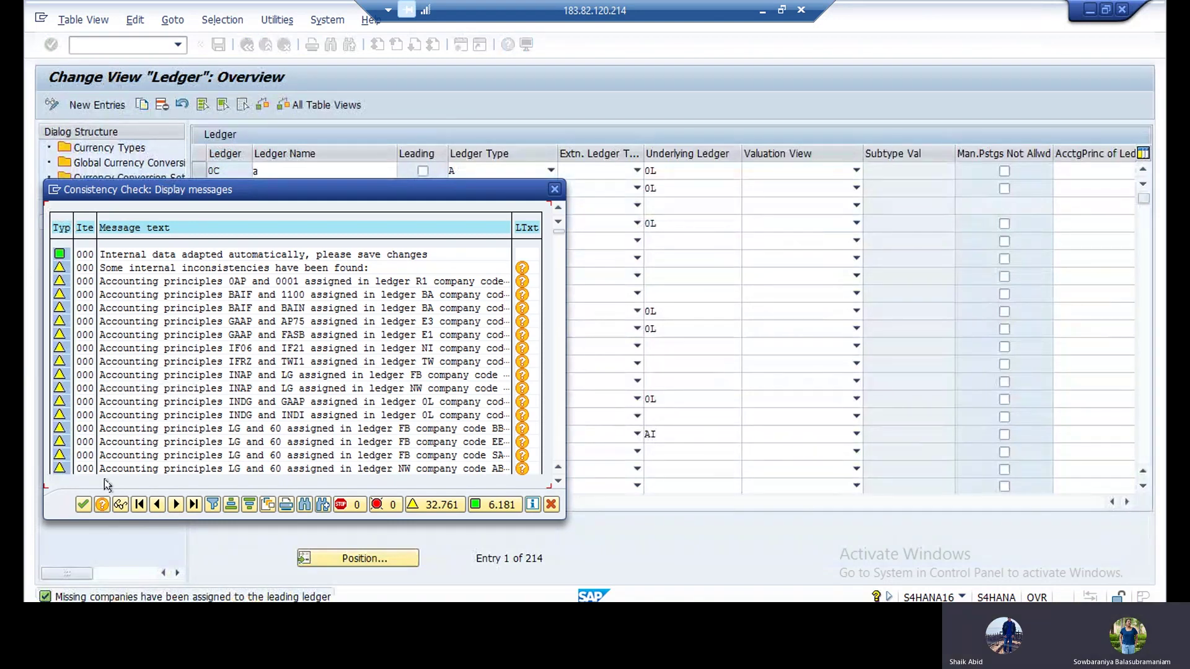
# Step: Dismiss the consistency check warnings to reveal the 214-entry Ledger overview
pyautogui.click(83, 505)
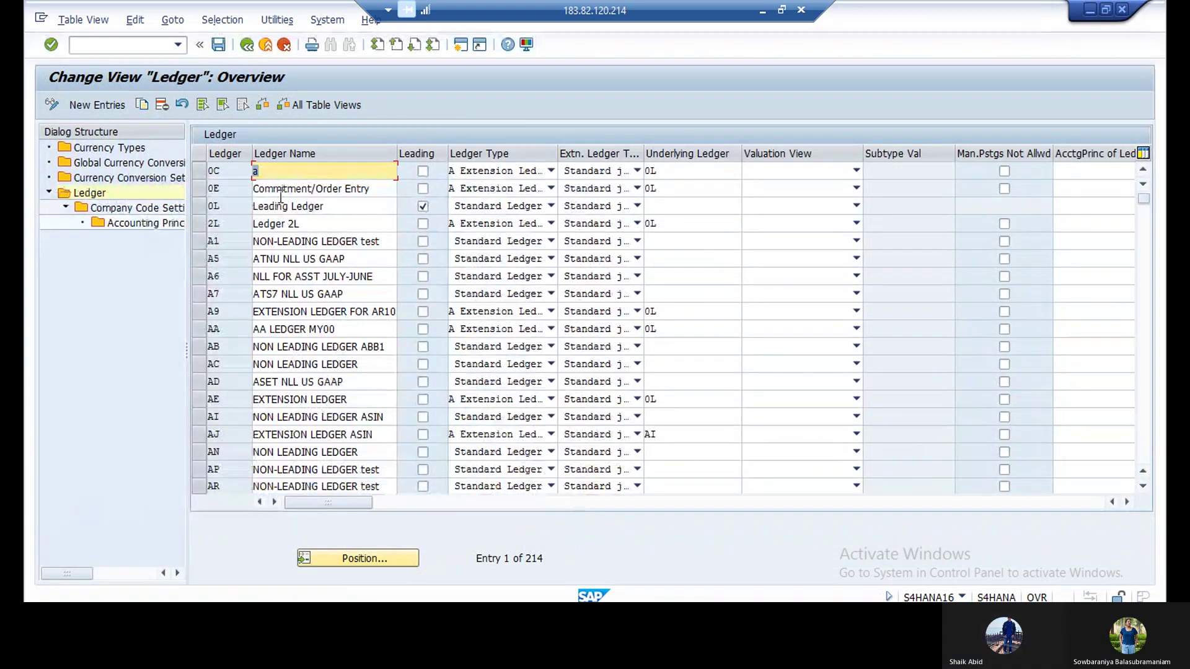
# Step: Select ledger 0C and choose Company Code Settings for the Ledger
pyautogui.click(199, 206)
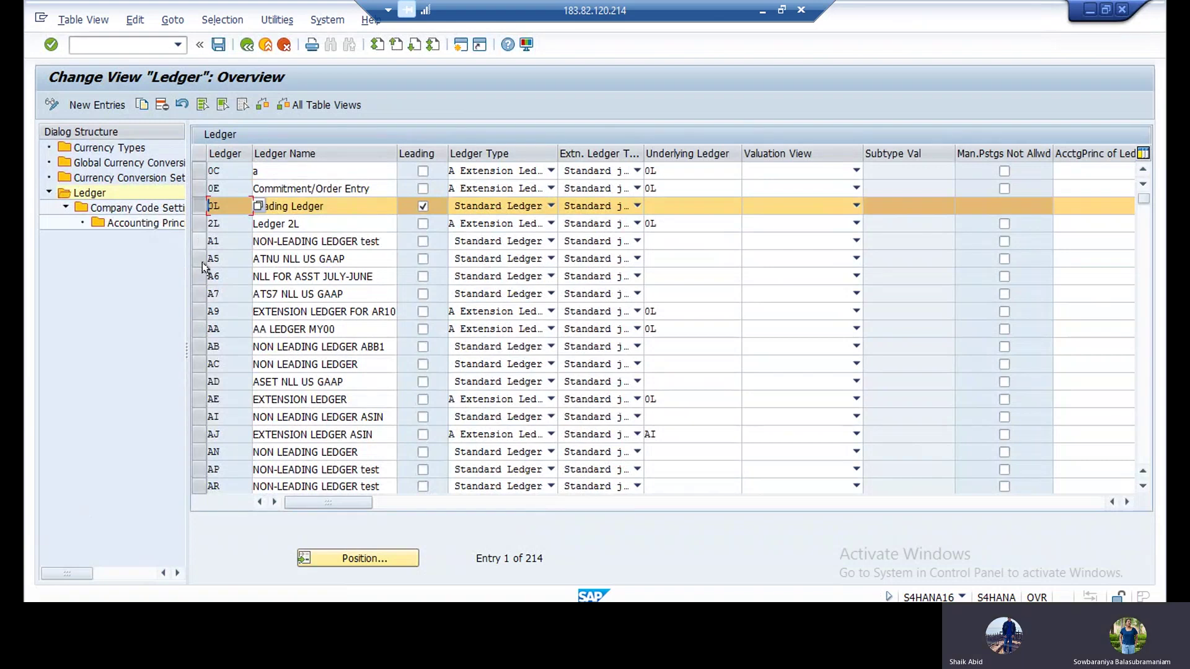
pyautogui.click(197, 211)
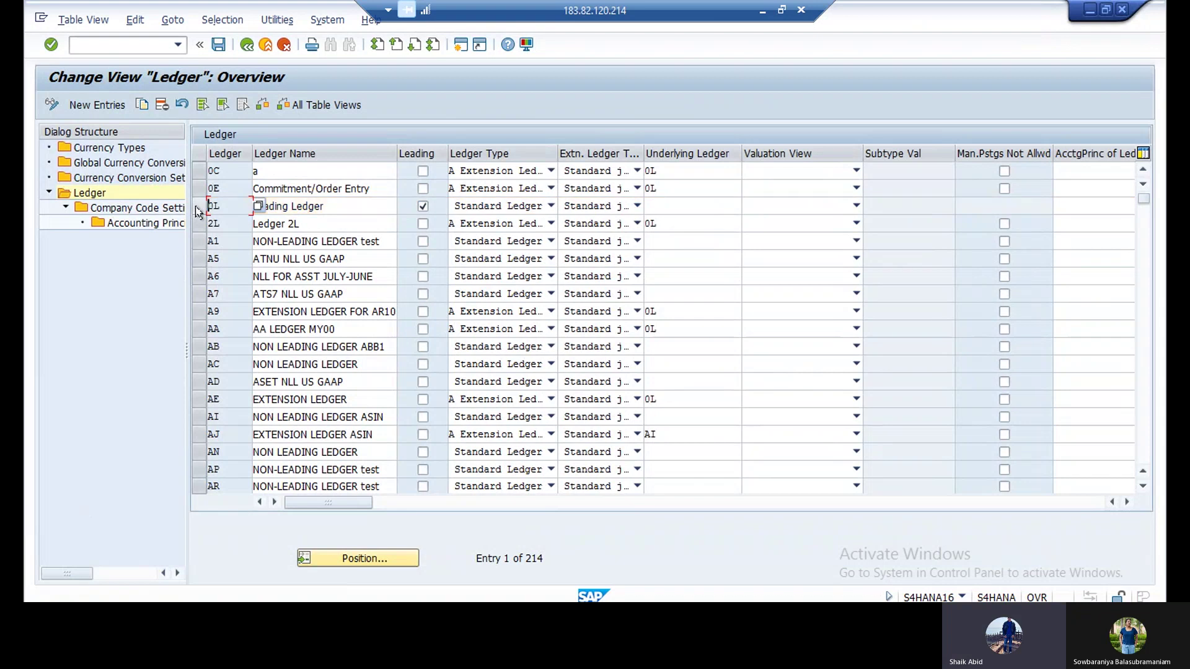
pyautogui.click(195, 174)
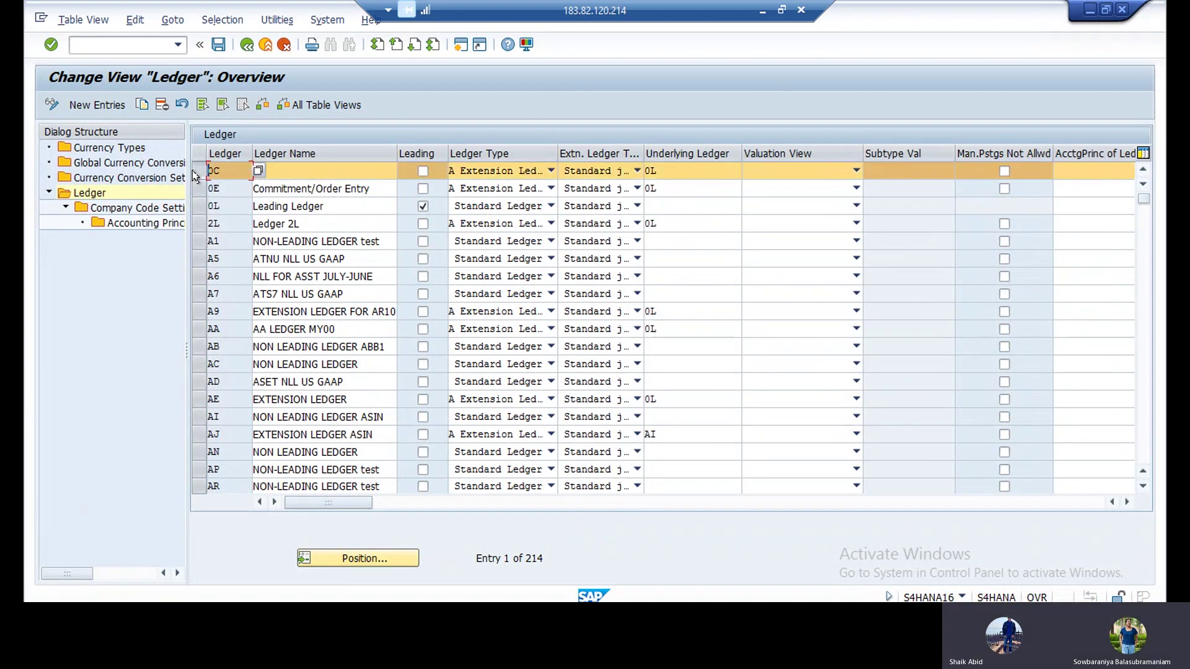
pyautogui.click(158, 210)
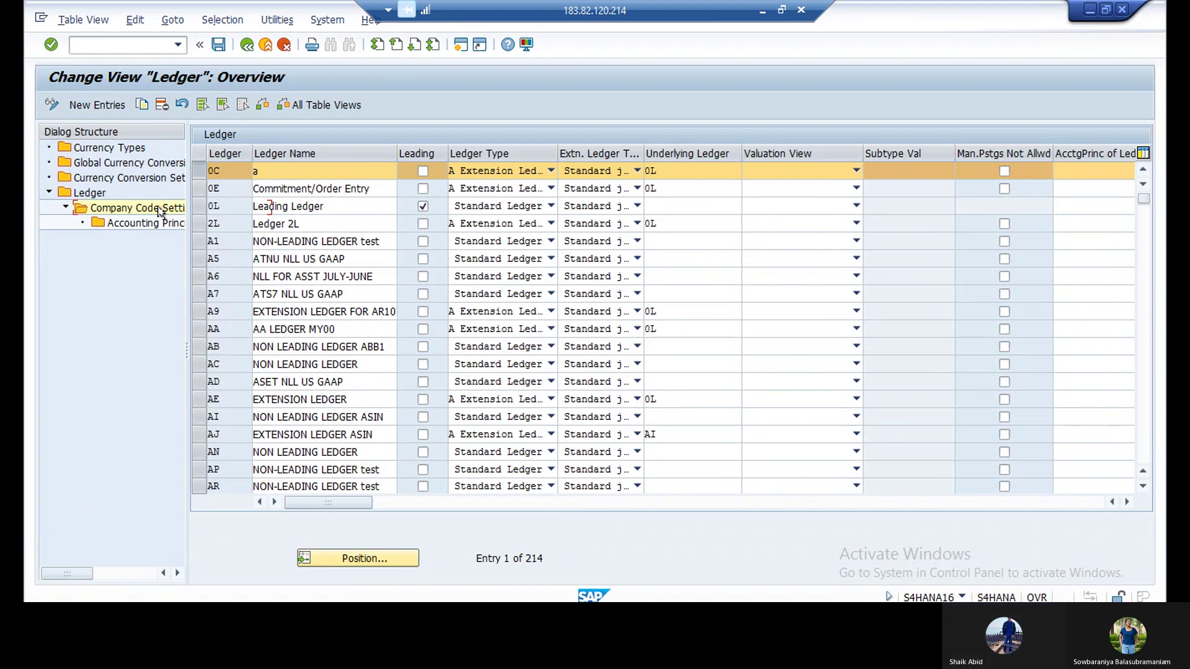
# Step: Open ledger 0C's company code settings and position the list at company code SOF1
pyautogui.doubleClick(138, 209)
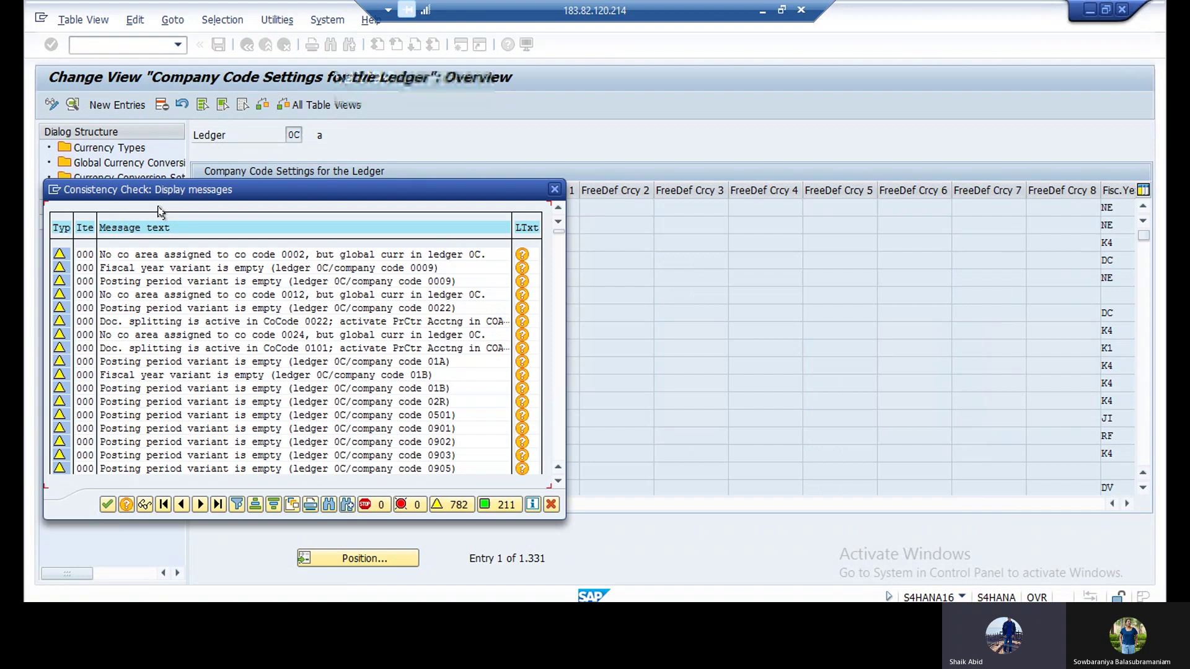
pyautogui.click(106, 506)
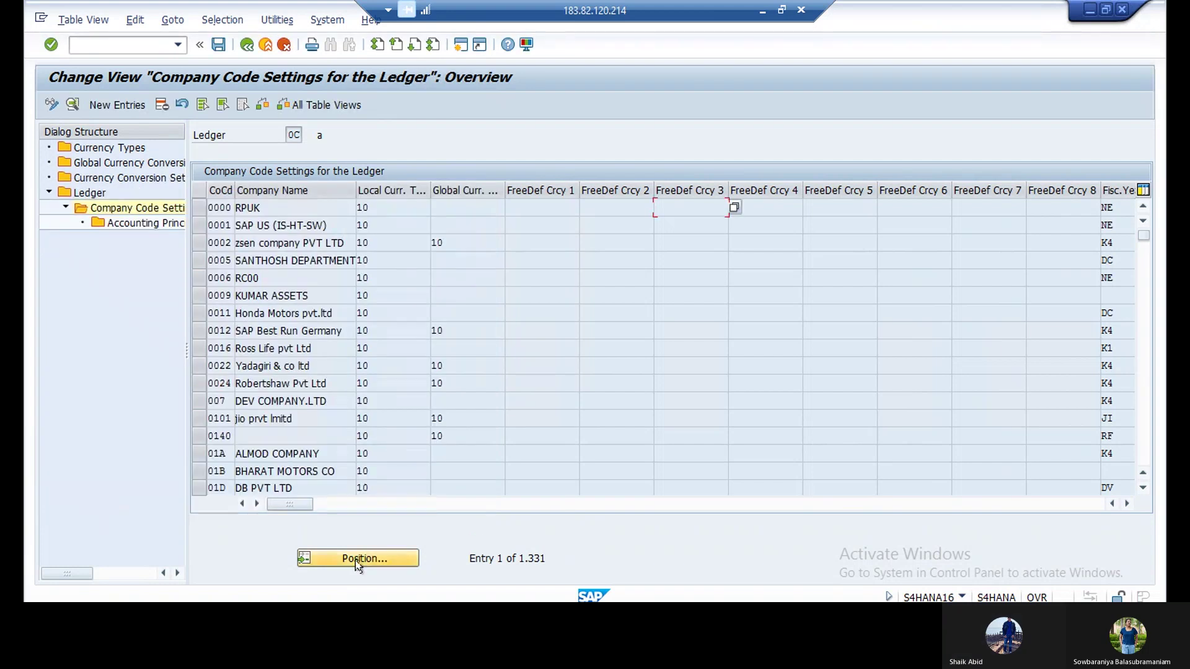
pyautogui.click(356, 561)
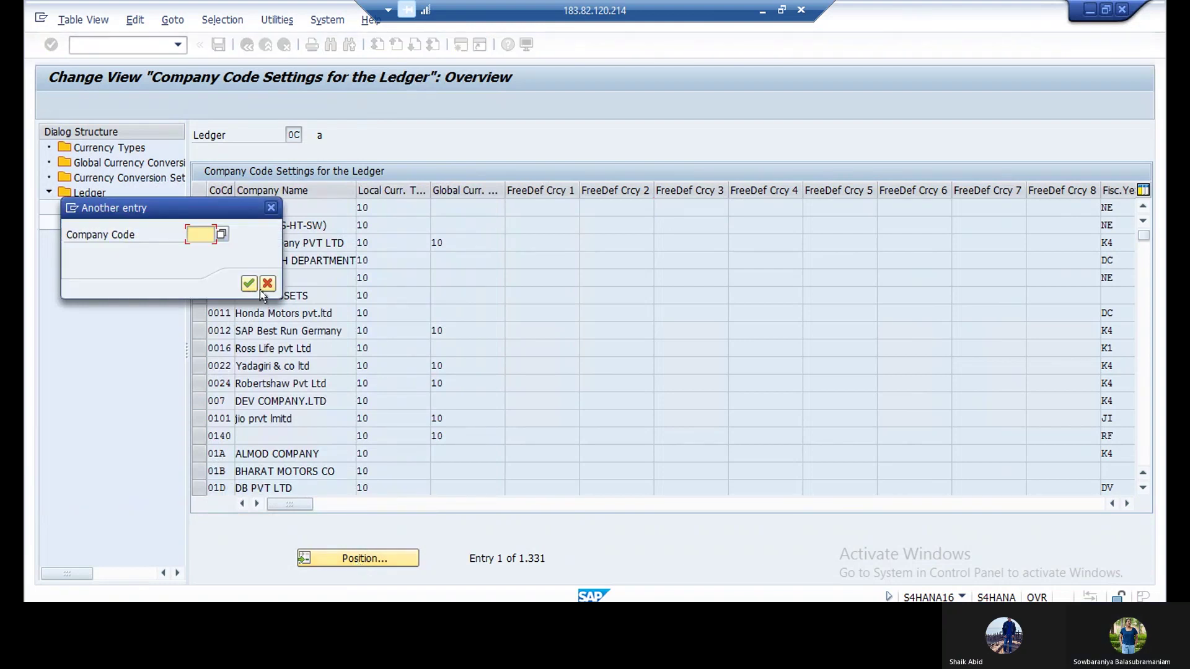
pyautogui.write('s')
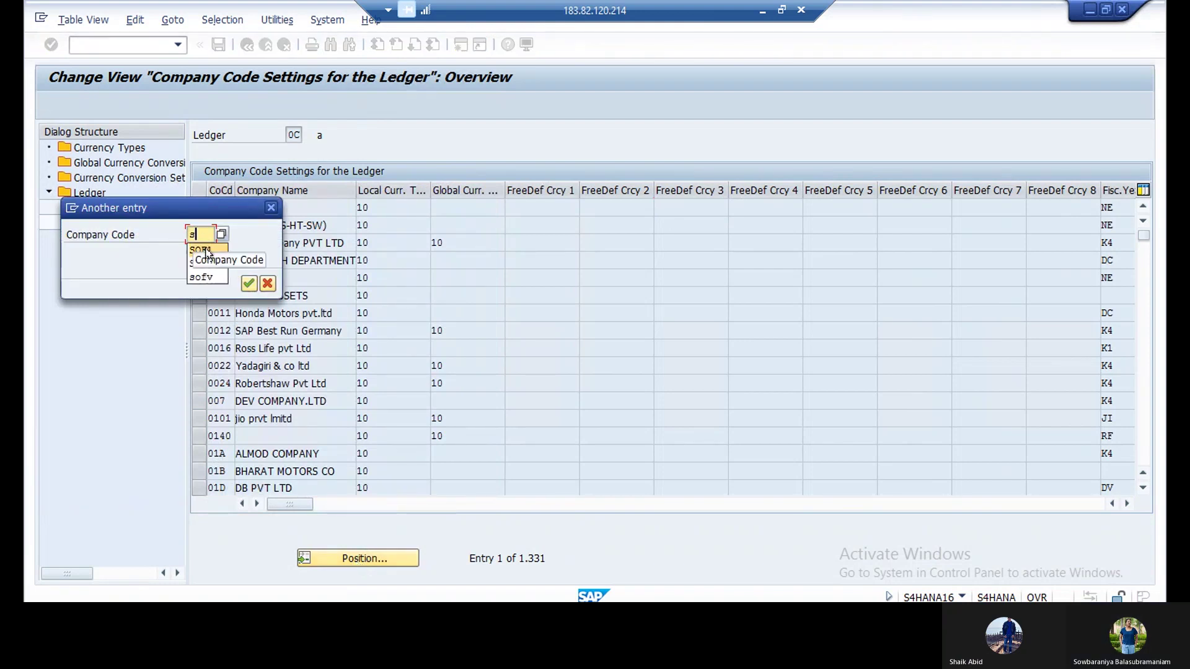
pyautogui.click(200, 250)
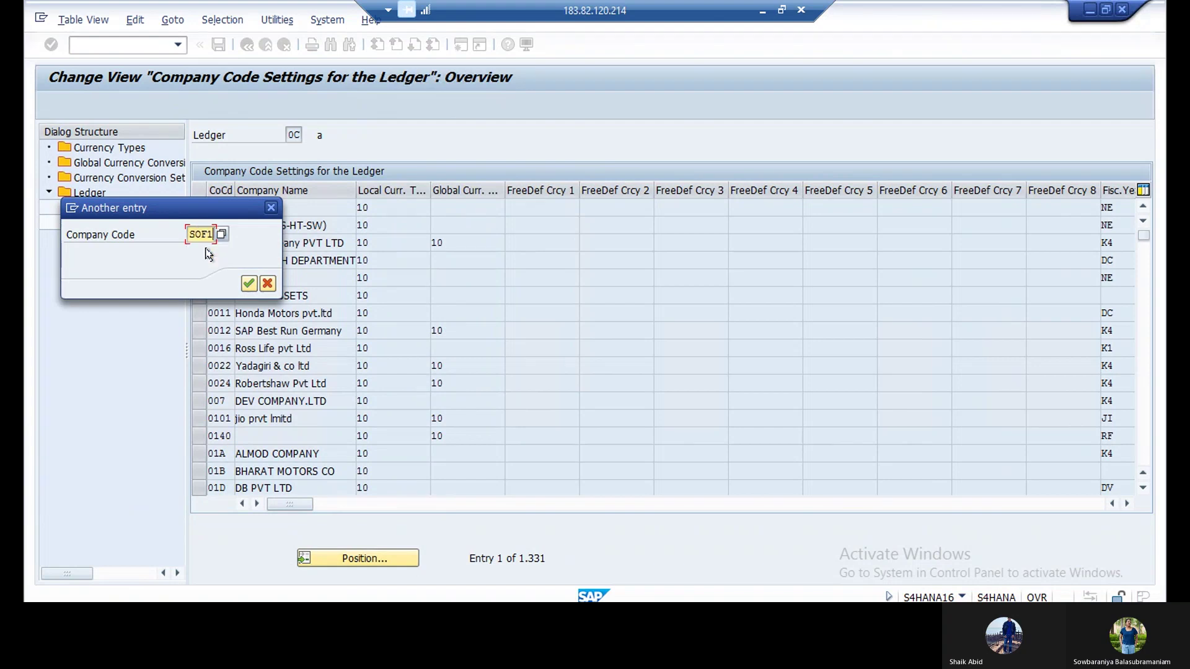
pyautogui.click(250, 284)
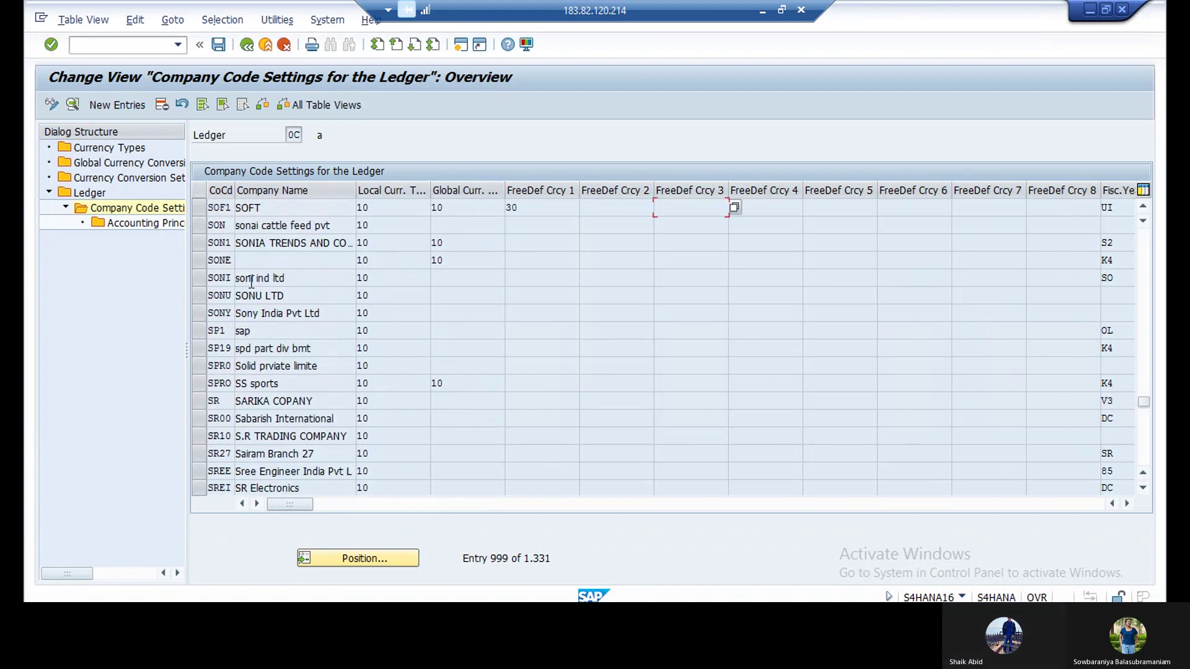
pyautogui.click(199, 205)
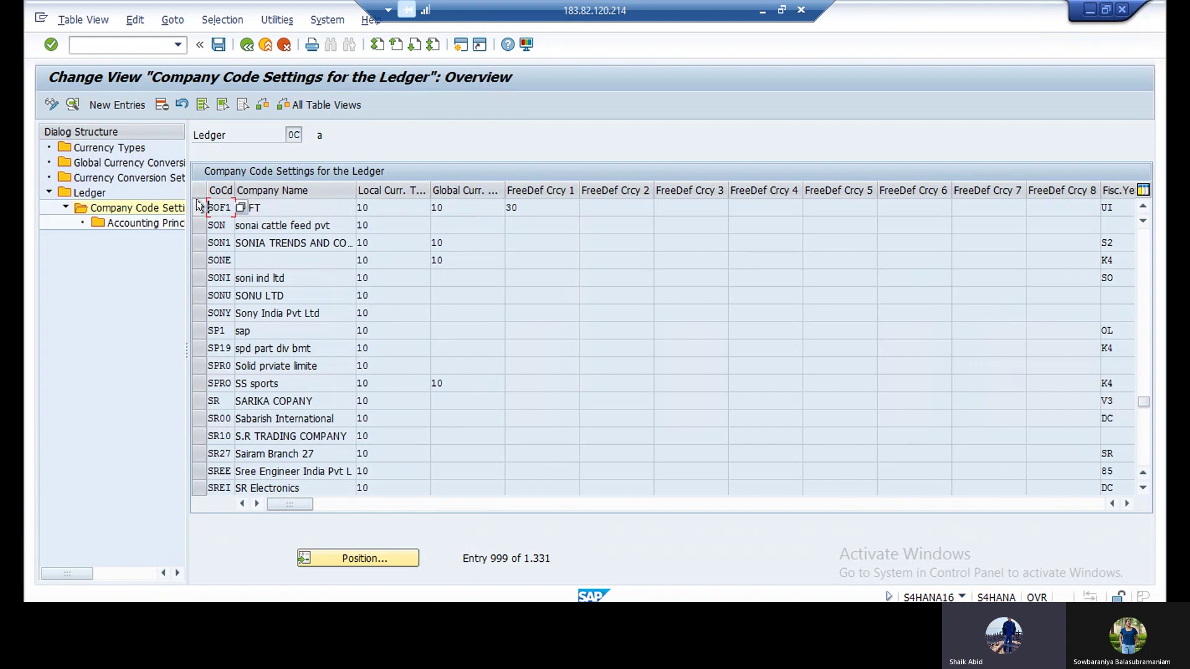
pyautogui.click(199, 205)
pyautogui.click(198, 205)
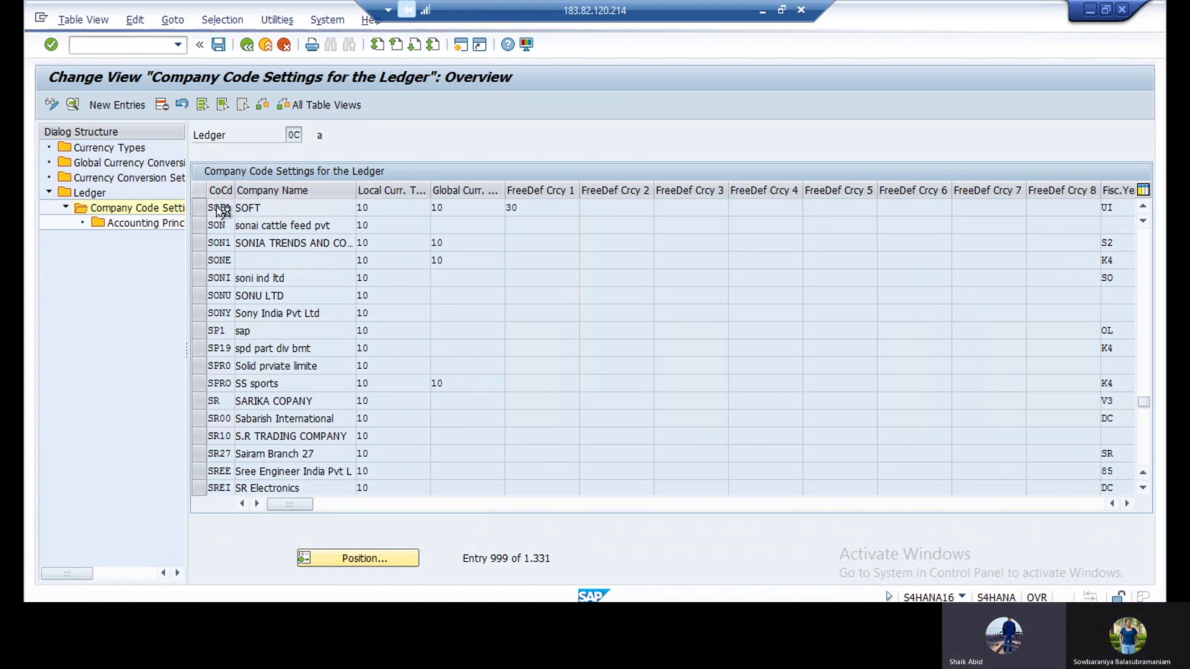
# Step: Open SOF1's ledger 0C details, dismiss the empty-variant warning, and list the posting period variants
pyautogui.doubleClick(220, 209)
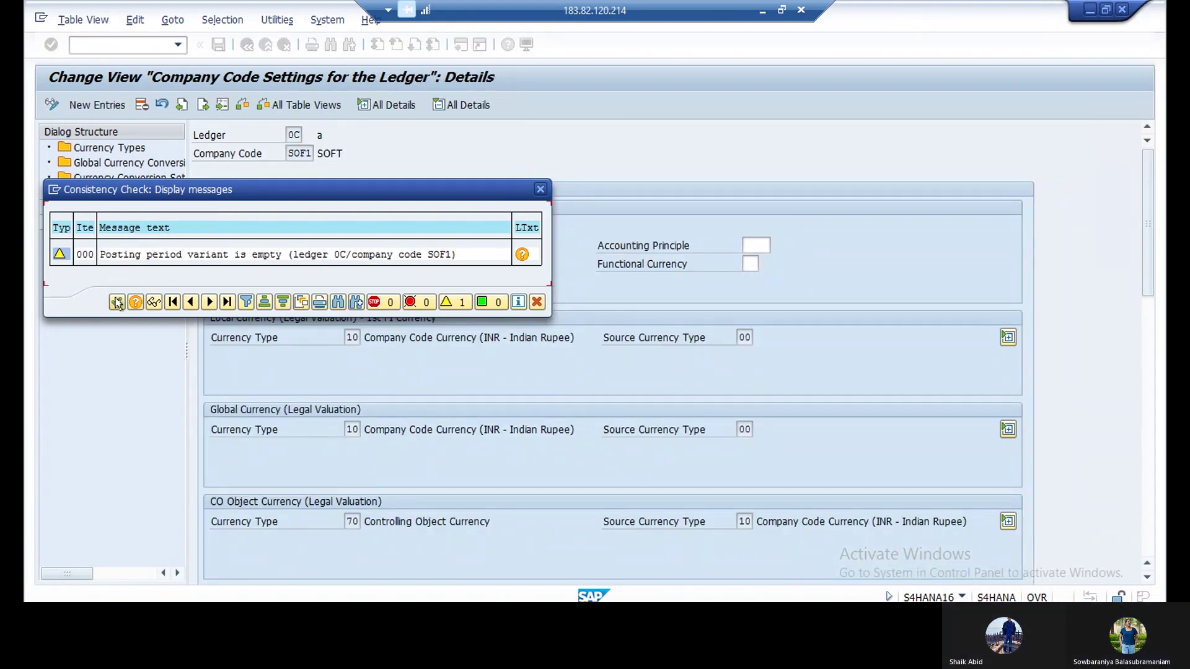
pyautogui.click(116, 302)
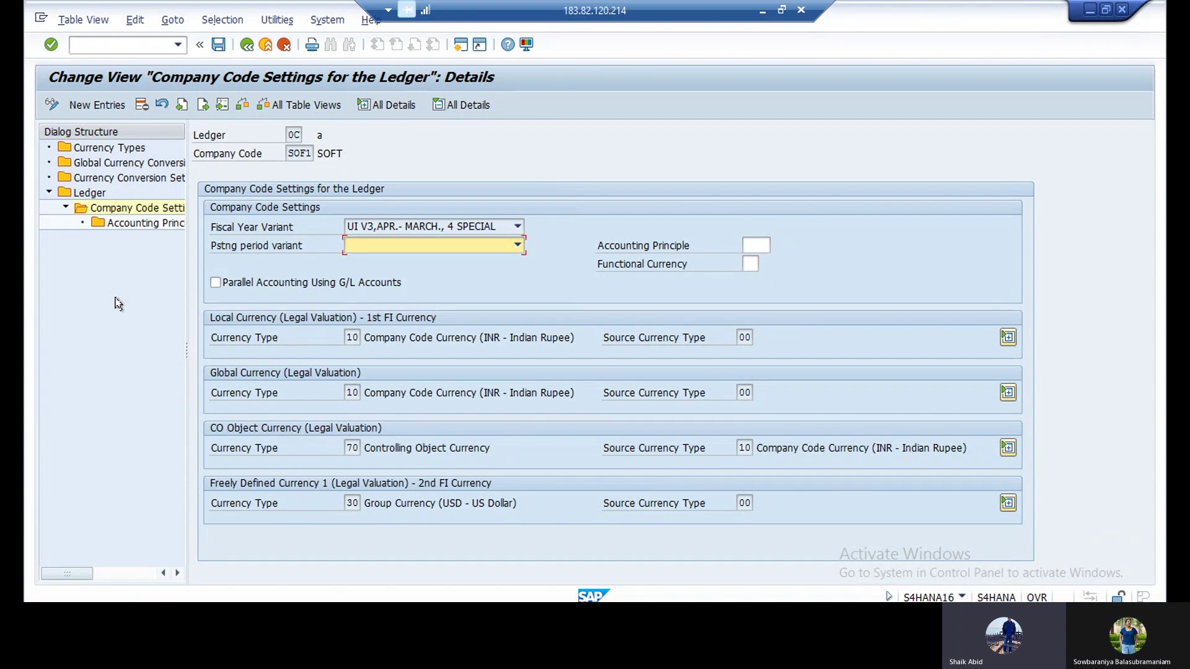
pyautogui.click(517, 247)
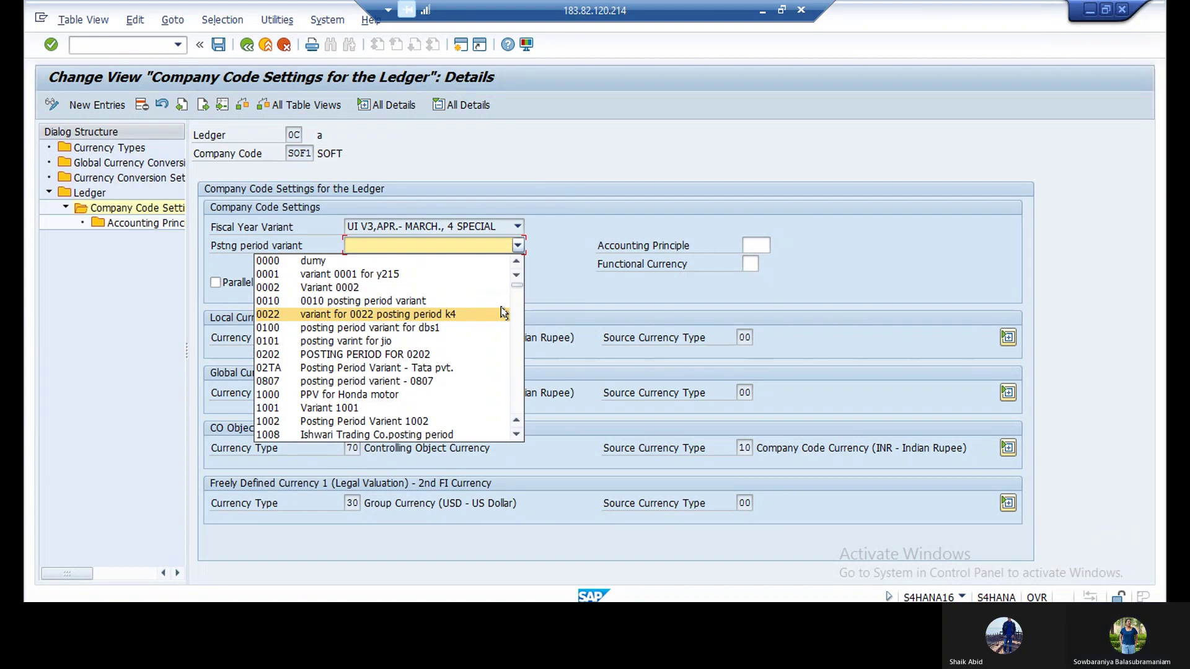
# Step: Scroll down the posting period variant list and assign variant SOFV to SOF1 in ledger 0C
pyautogui.click(517, 435)
pyautogui.doubleClick(516, 435)
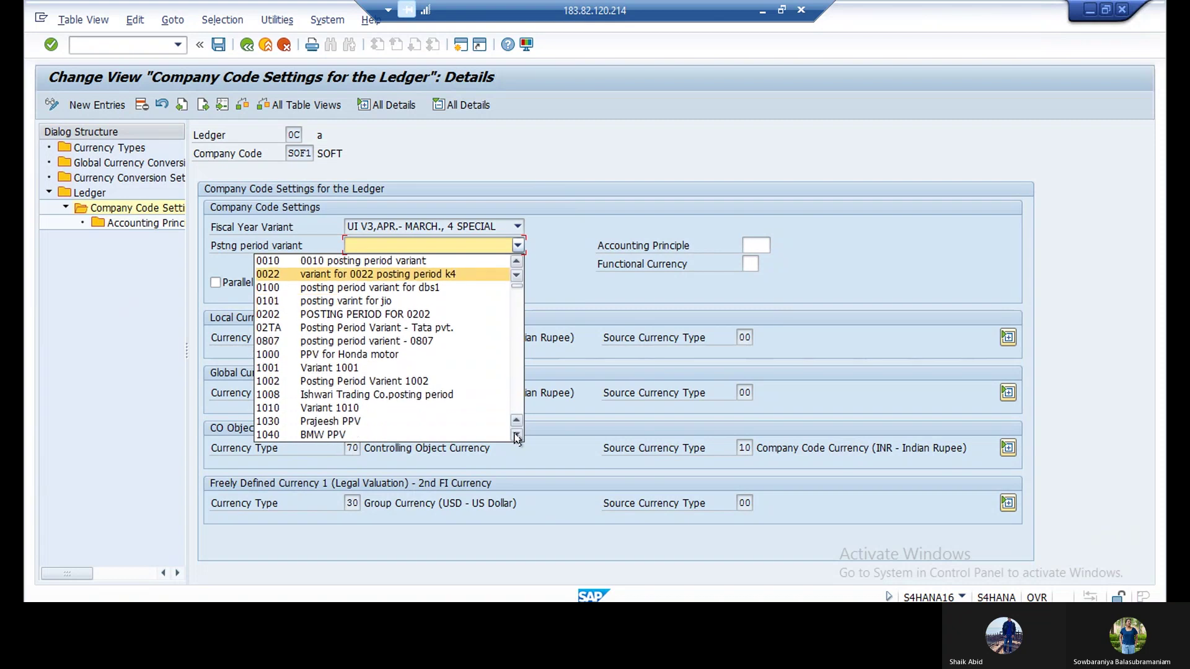
pyautogui.click(516, 435)
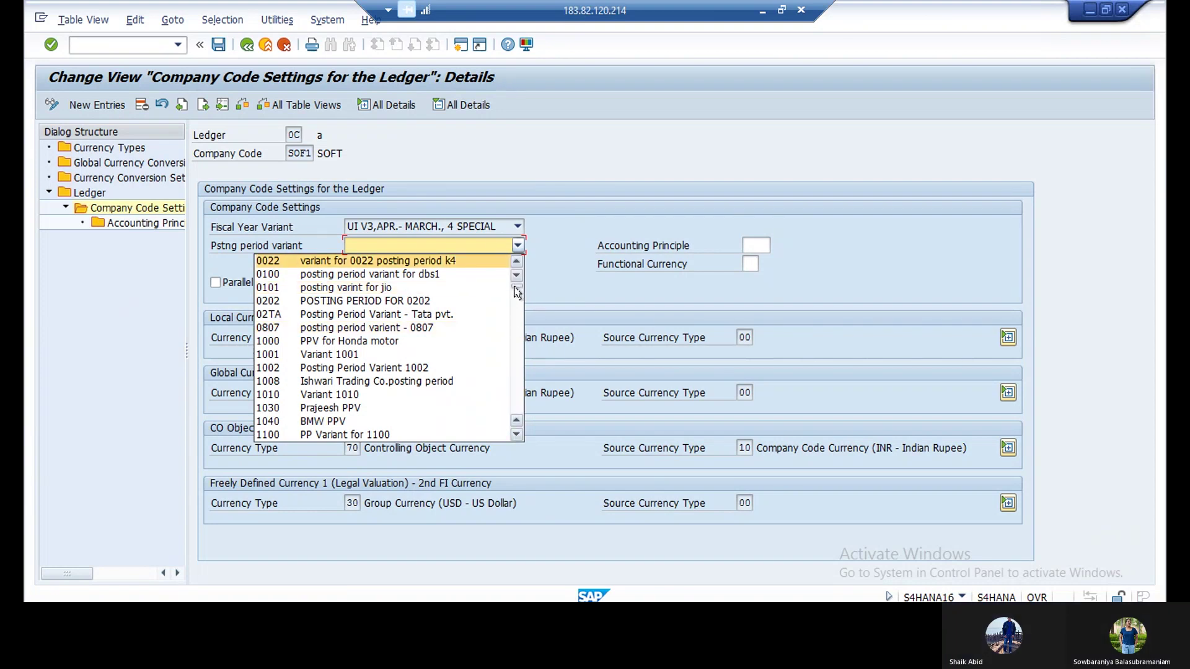
pyautogui.scroll(-10, 517, 293)
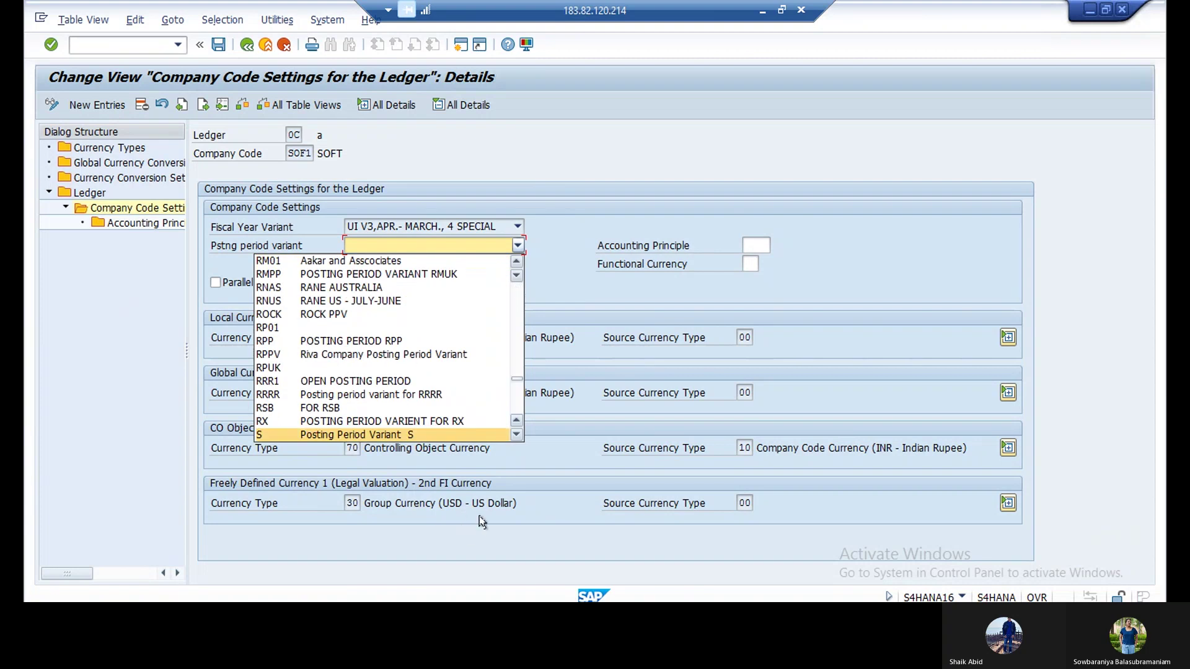
pyautogui.click(518, 436)
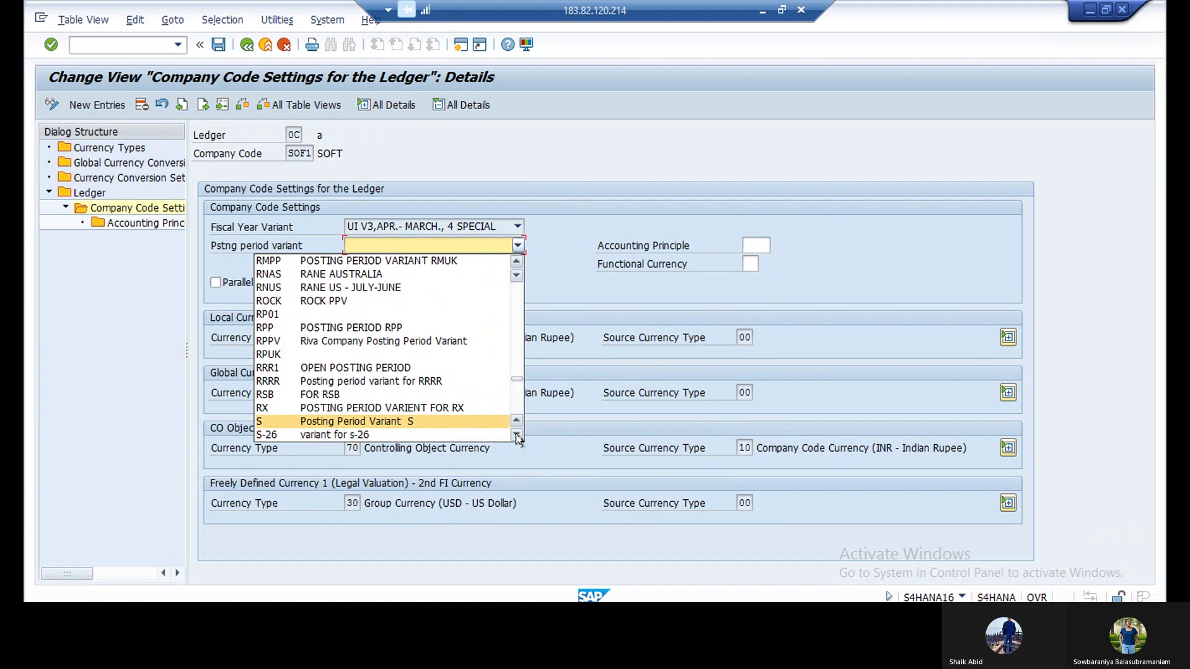
pyautogui.click(517, 436)
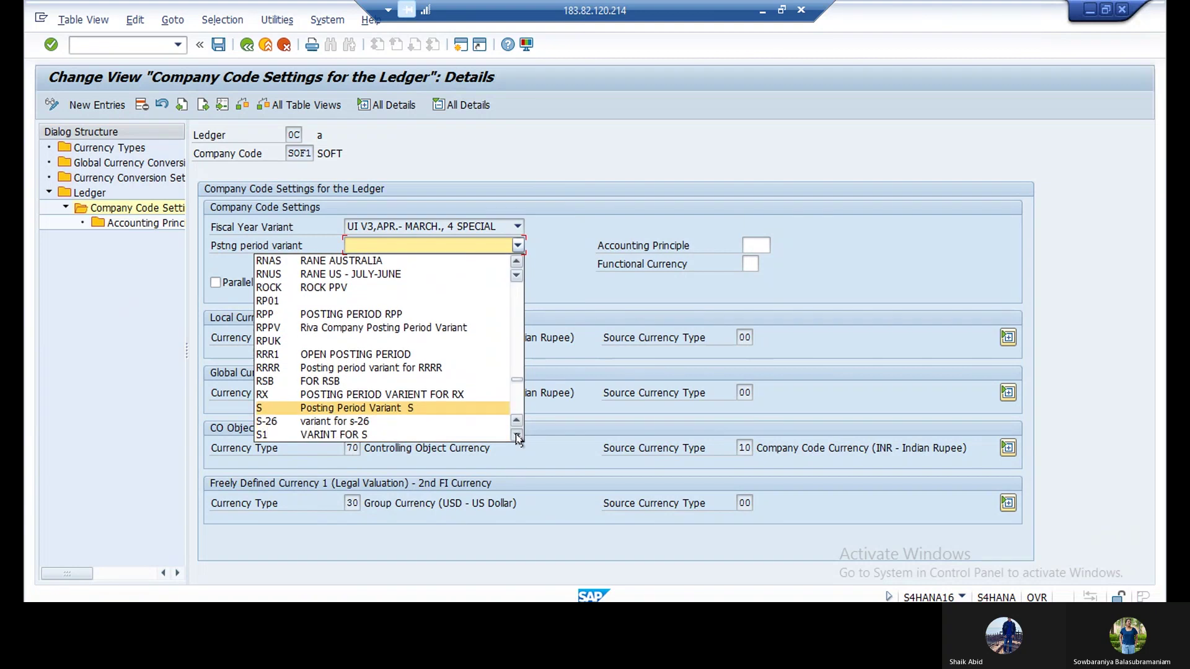
pyautogui.click(518, 436)
pyautogui.click(518, 436)
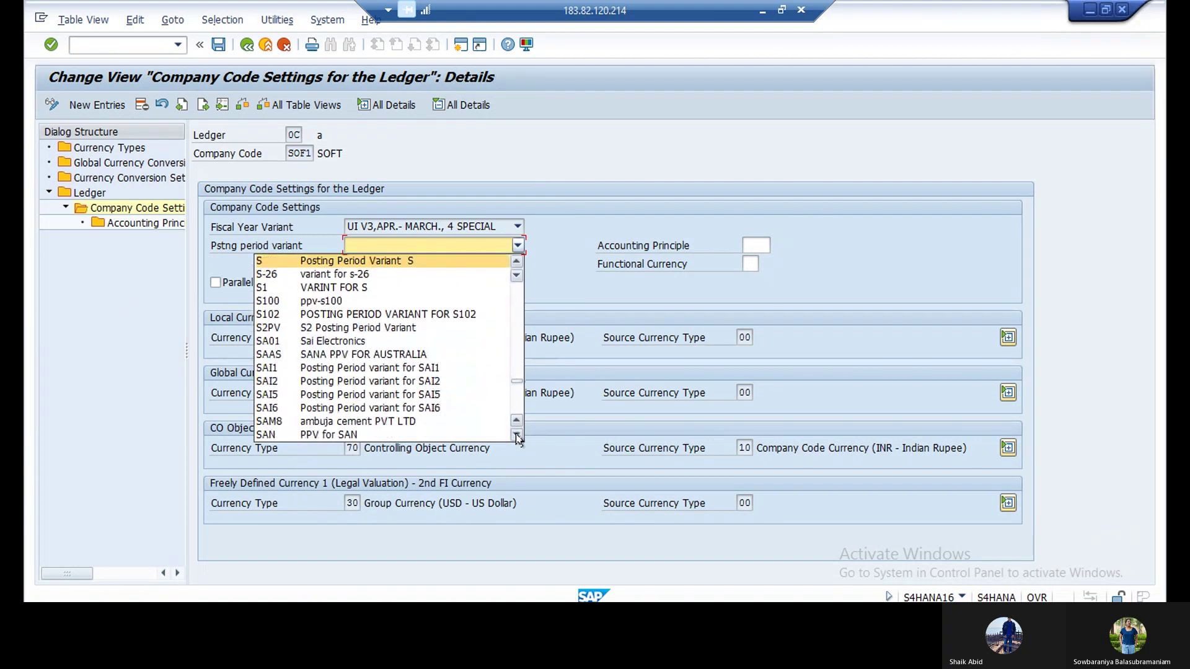
pyautogui.click(517, 436)
pyautogui.click(518, 437)
pyautogui.click(518, 436)
pyautogui.click(518, 436)
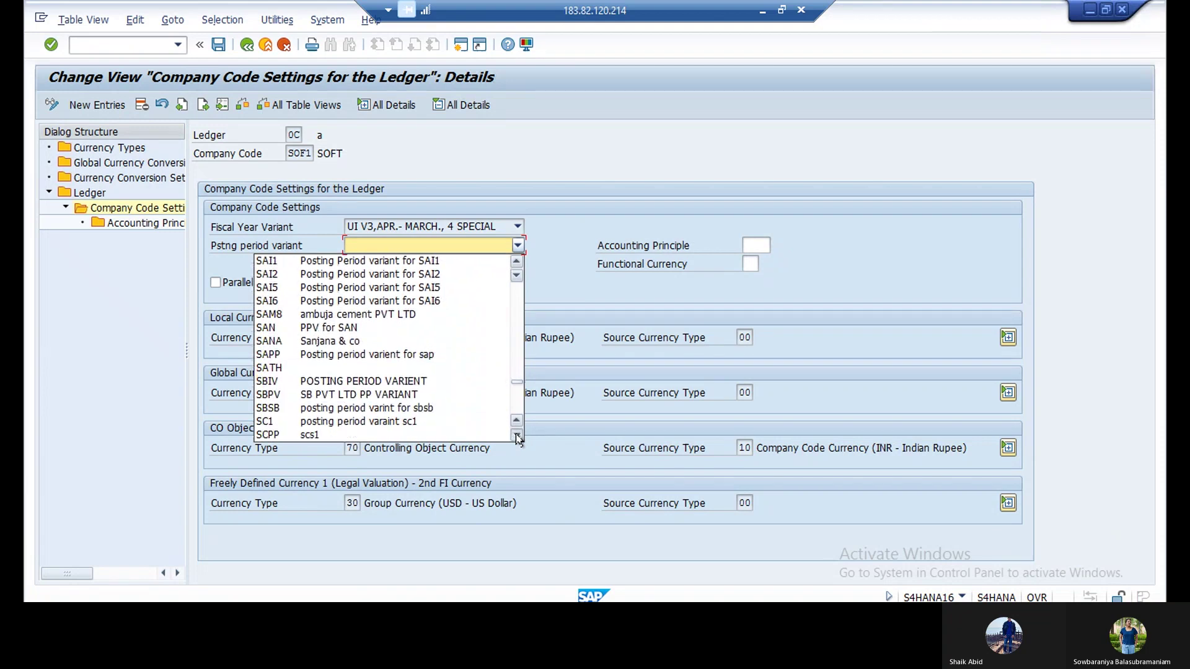
pyautogui.click(518, 436)
pyautogui.click(518, 436)
pyautogui.click(518, 437)
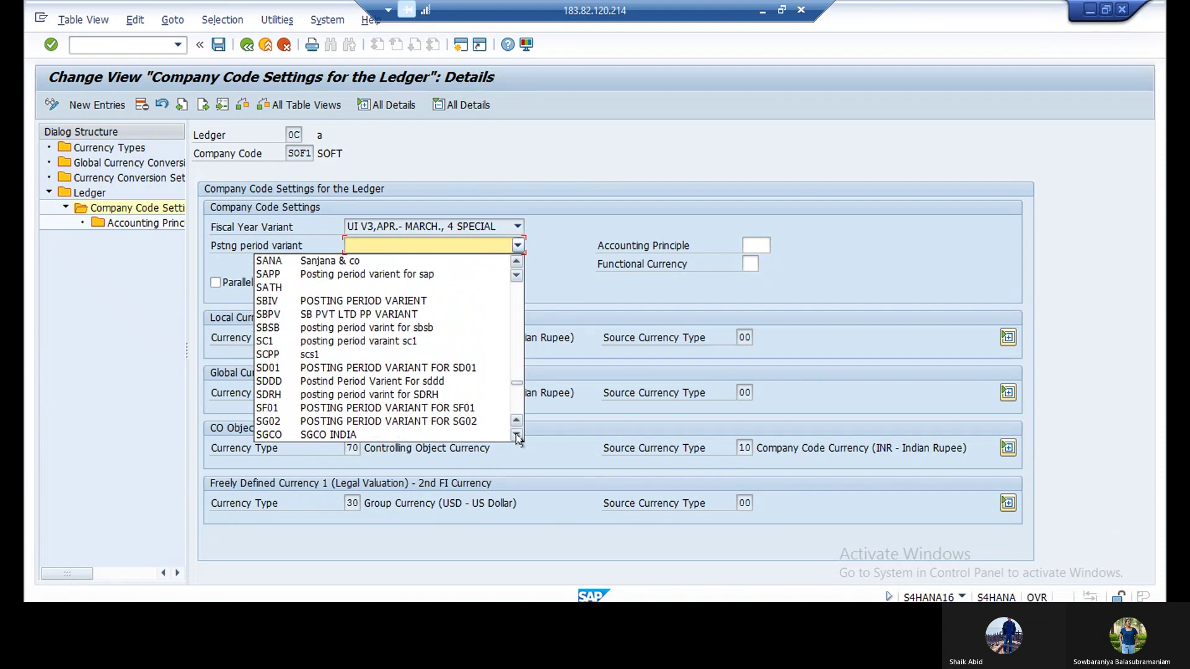
pyautogui.click(517, 437)
pyautogui.click(518, 436)
pyautogui.click(518, 436)
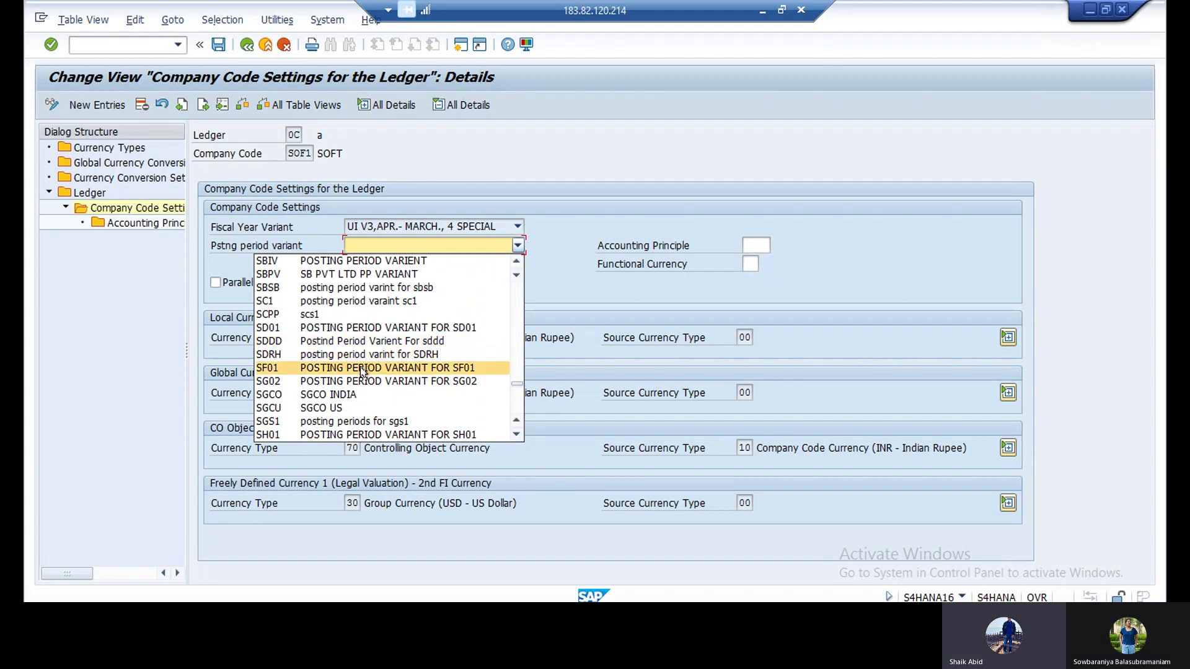
pyautogui.click(517, 436)
pyautogui.click(517, 436)
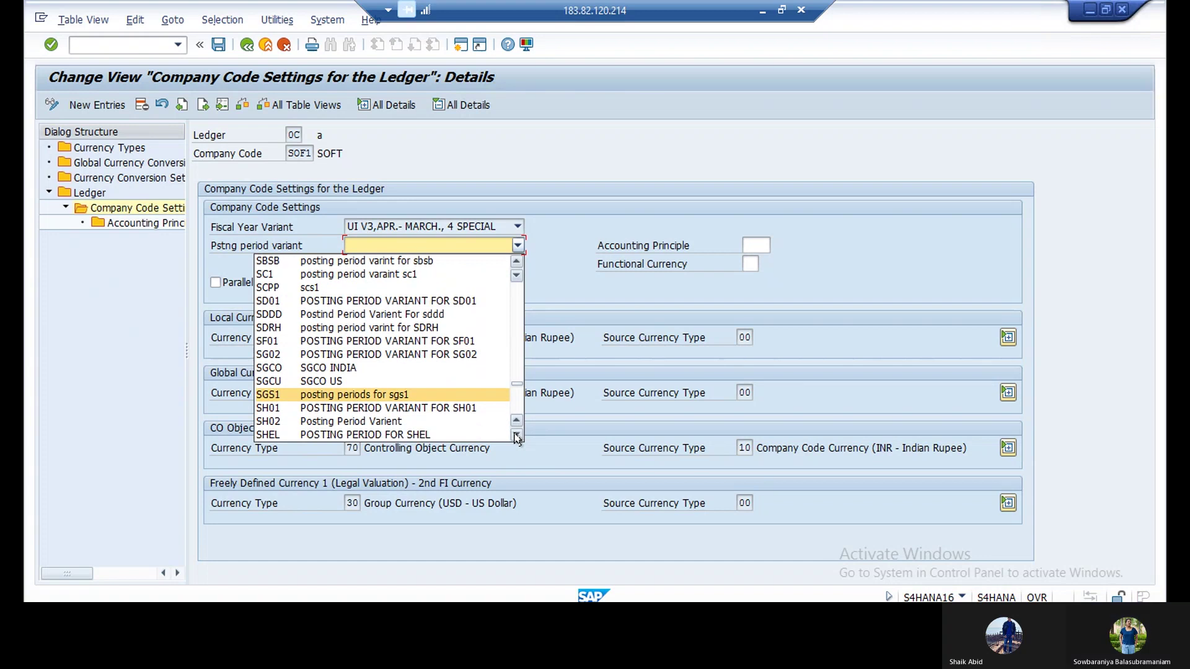
pyautogui.click(517, 436)
pyautogui.click(517, 435)
pyautogui.click(517, 436)
pyautogui.click(517, 436)
pyautogui.click(517, 436)
pyautogui.click(517, 436)
pyautogui.click(517, 435)
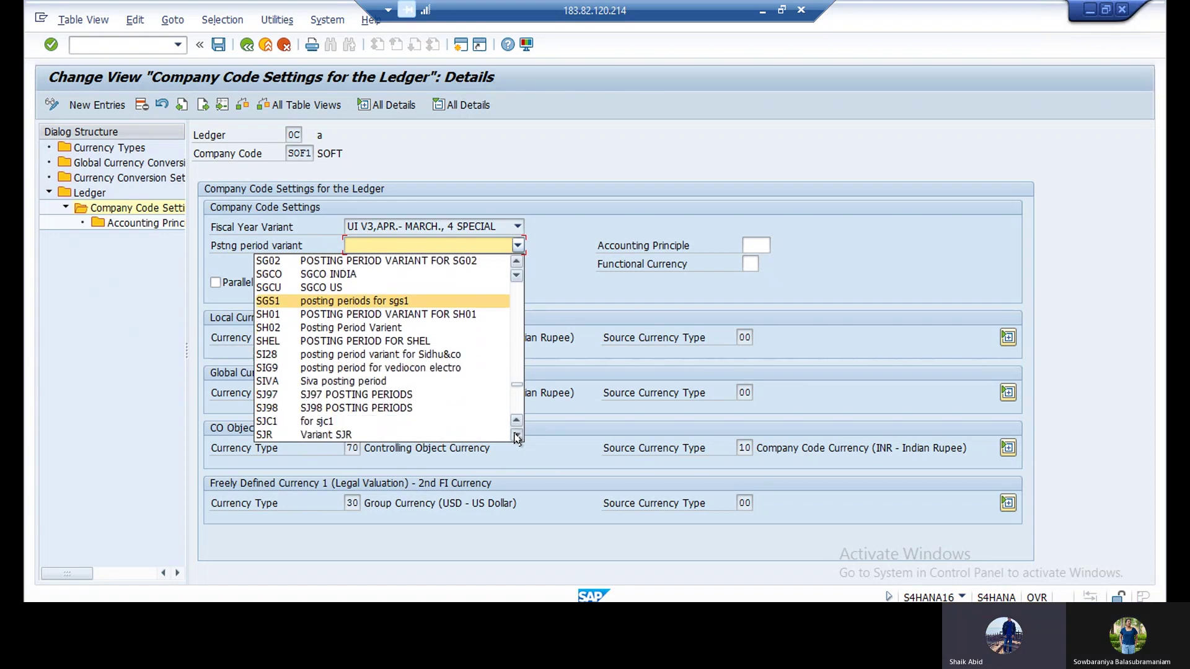
pyautogui.click(517, 435)
pyautogui.click(517, 436)
pyautogui.click(517, 436)
pyautogui.click(517, 436)
pyautogui.click(517, 436)
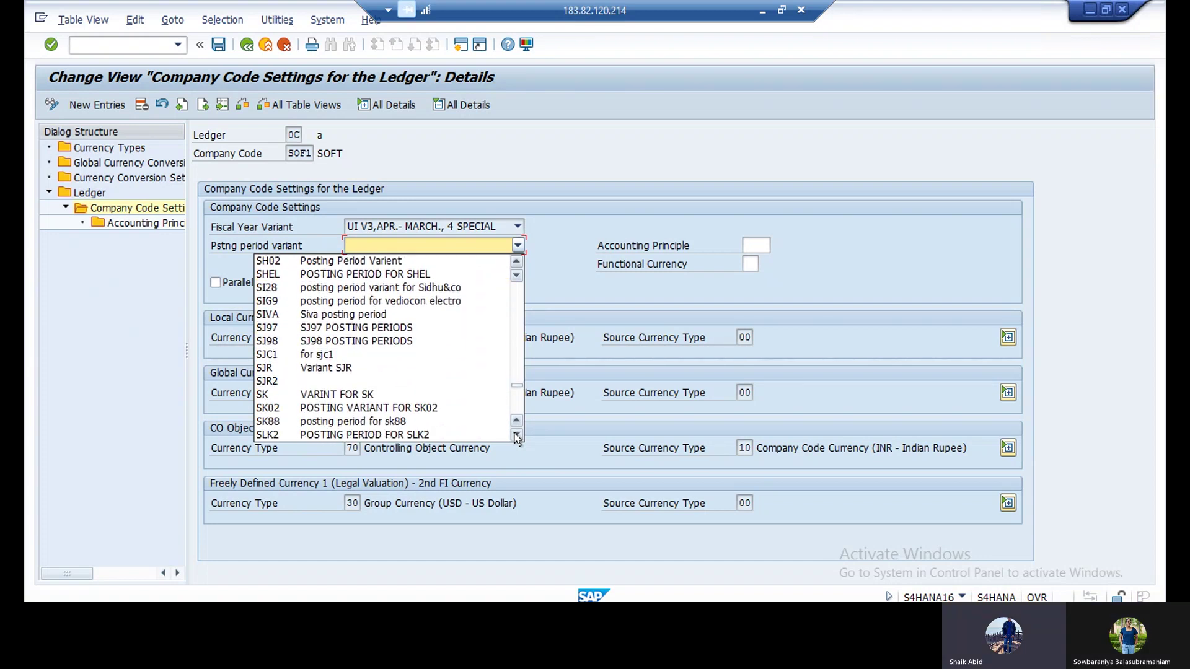
pyautogui.click(517, 436)
pyautogui.click(517, 435)
pyautogui.click(517, 436)
pyautogui.click(517, 435)
pyautogui.click(517, 436)
pyautogui.click(517, 435)
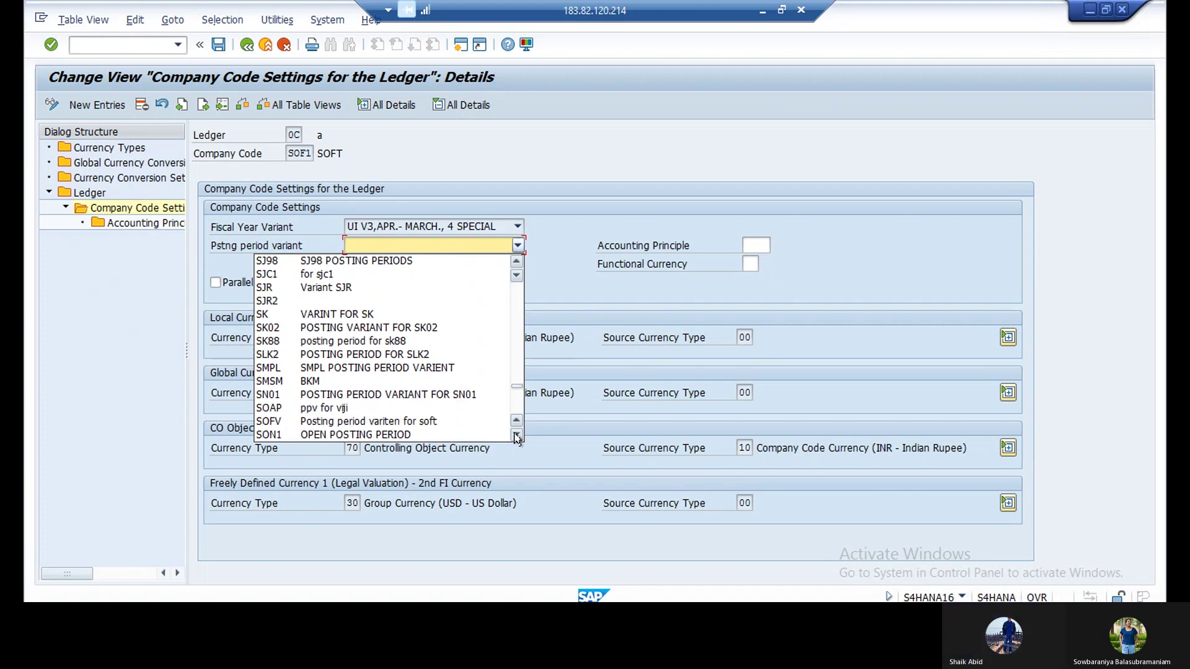
pyautogui.click(517, 436)
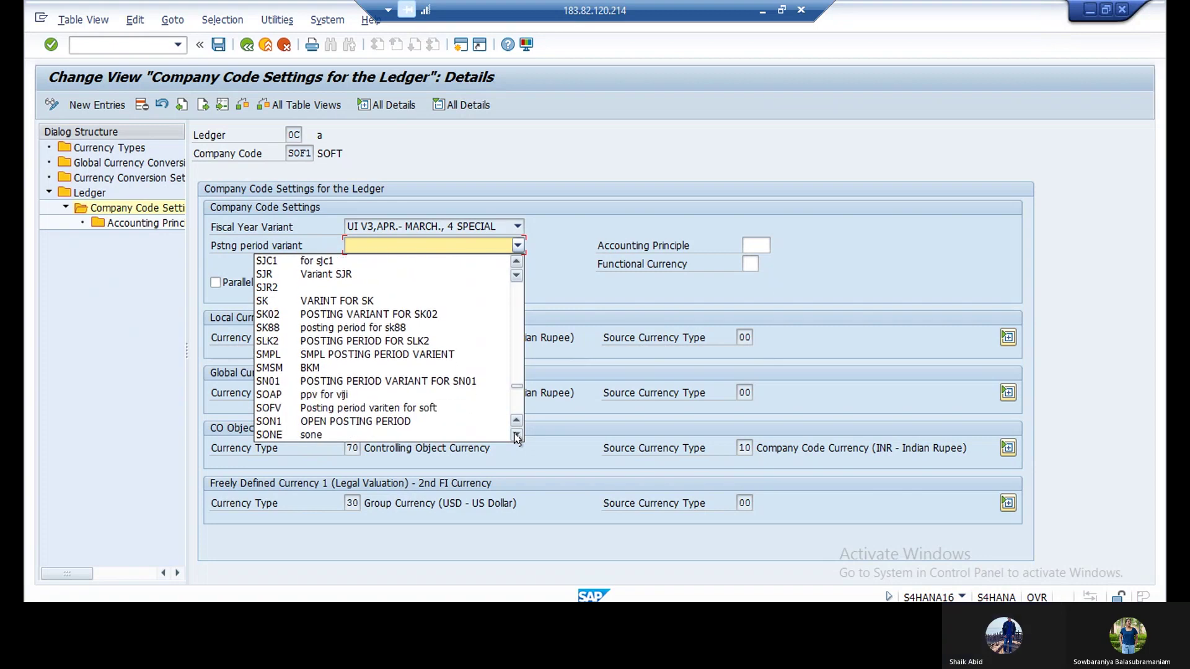
pyautogui.click(517, 436)
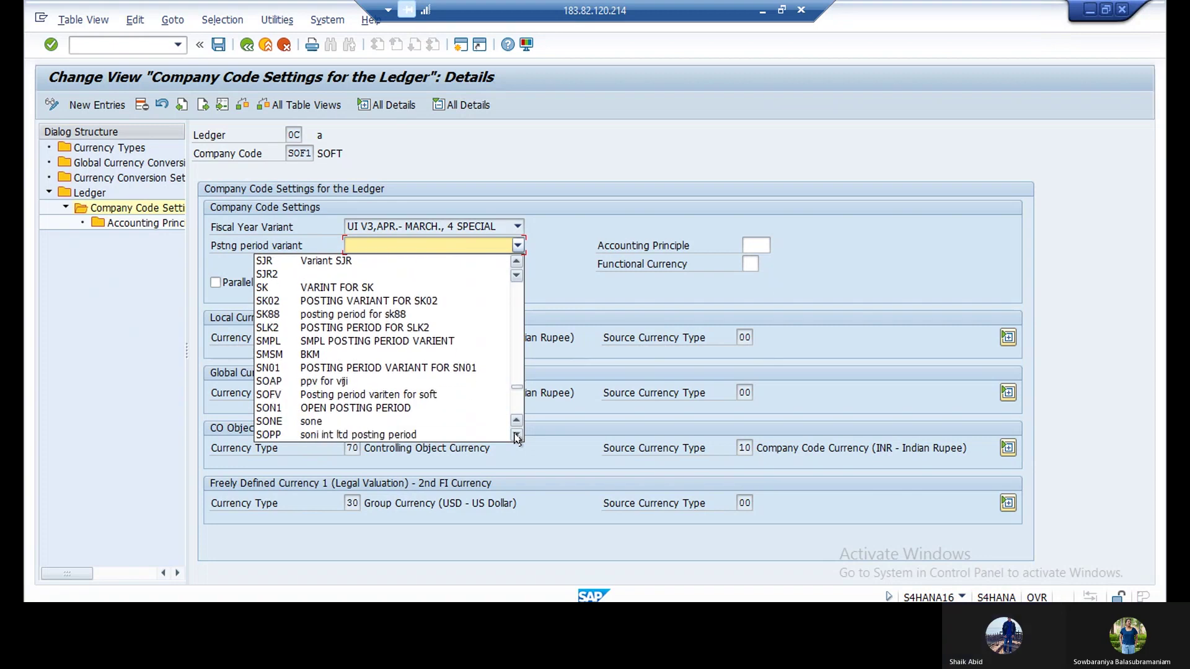
pyautogui.click(363, 396)
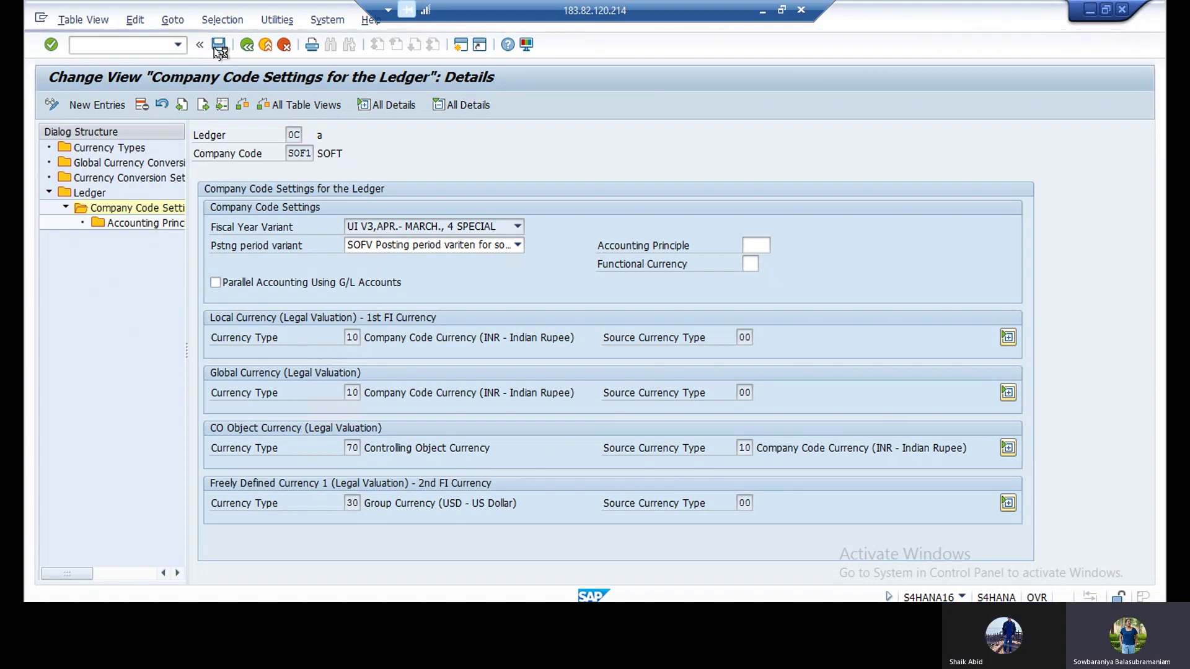
# Step: Save the ledger 0C settings for company code SOF1
pyautogui.click(216, 46)
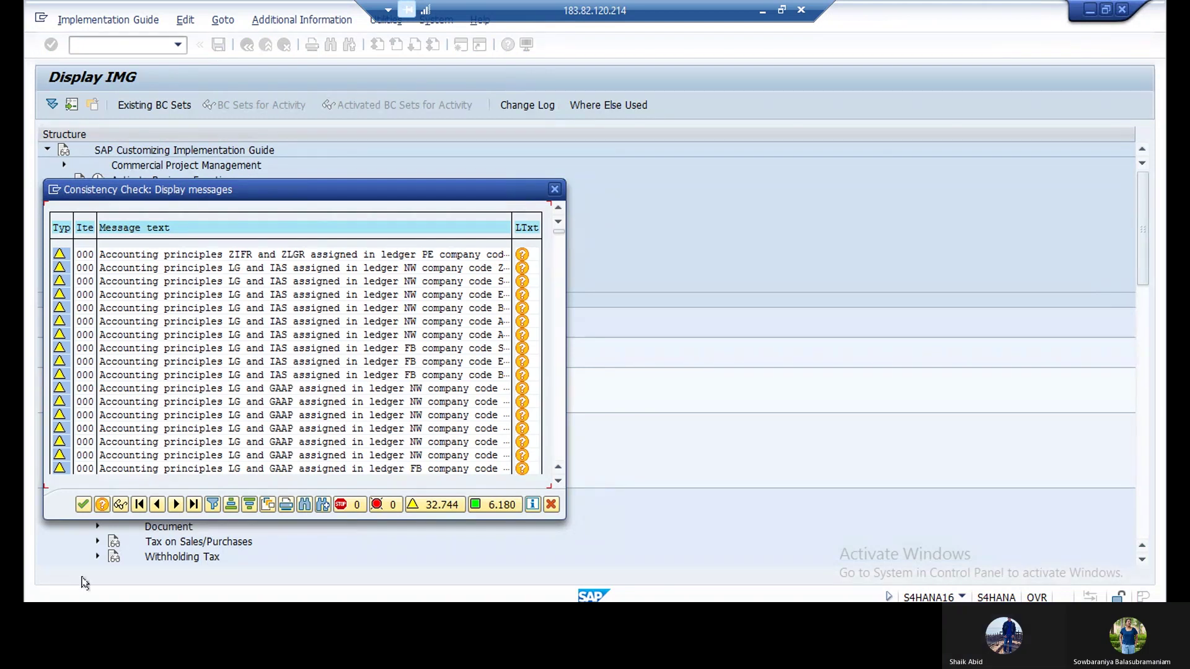
# Step: Acknowledge the consistency warnings and record the change in customizing request 'CO Configuration of EX22'
pyautogui.click(83, 504)
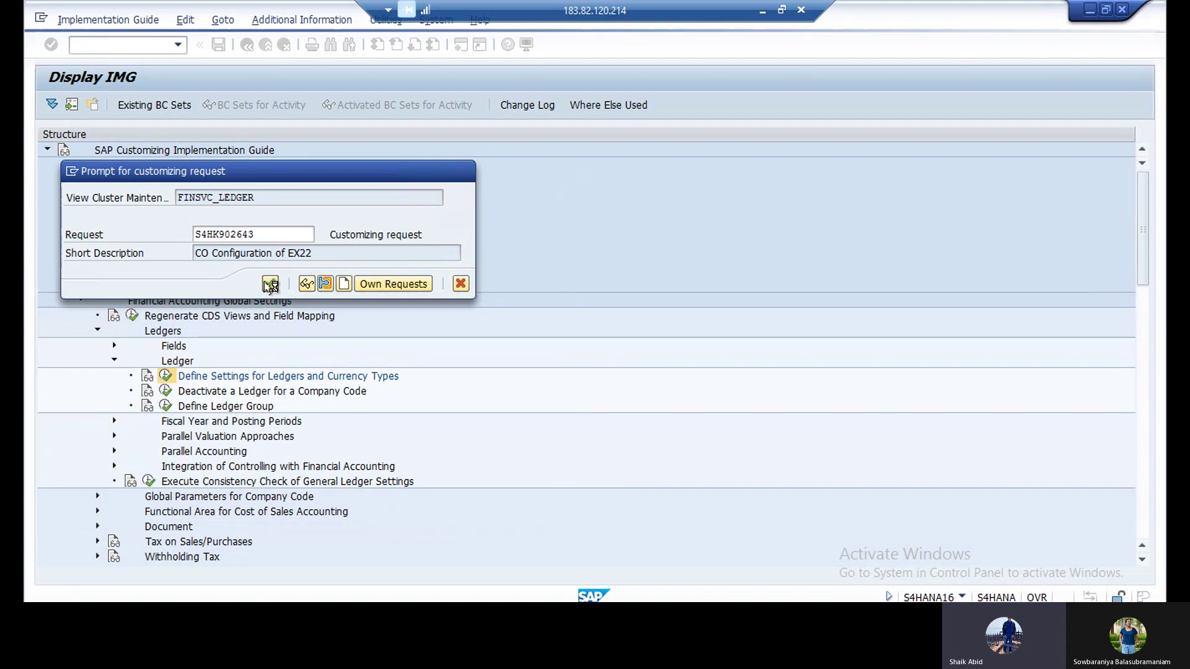
pyautogui.click(270, 285)
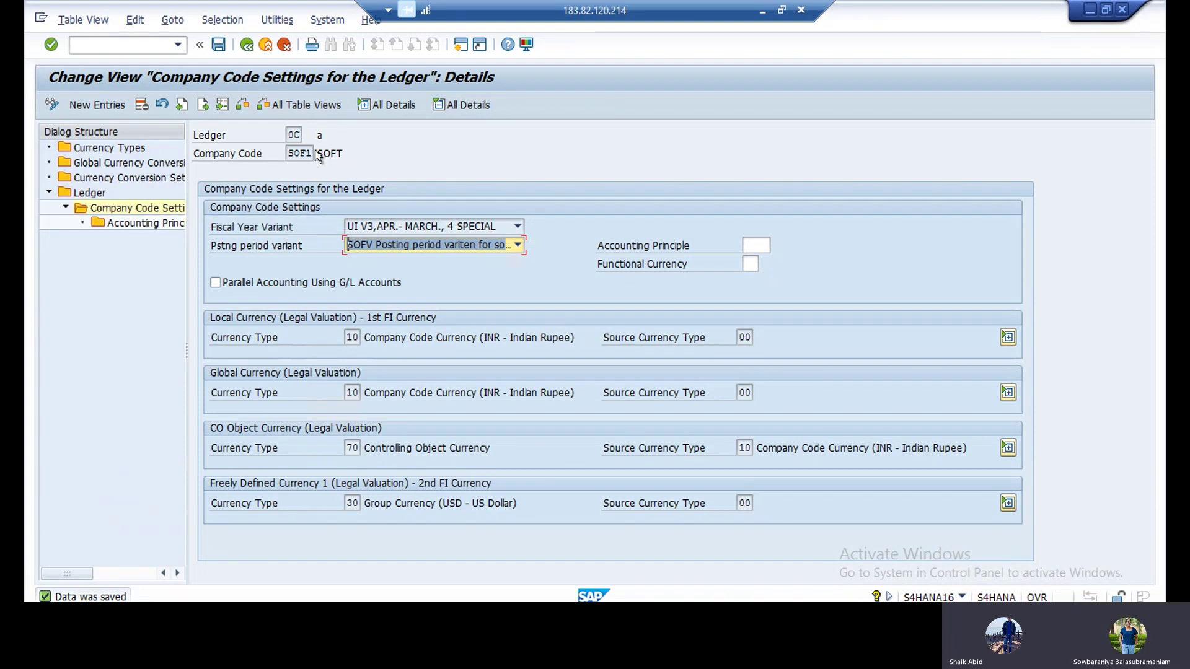
# Step: Return to the Ledger overview of all 214 ledgers via the Dialog Structure
pyautogui.click(294, 134)
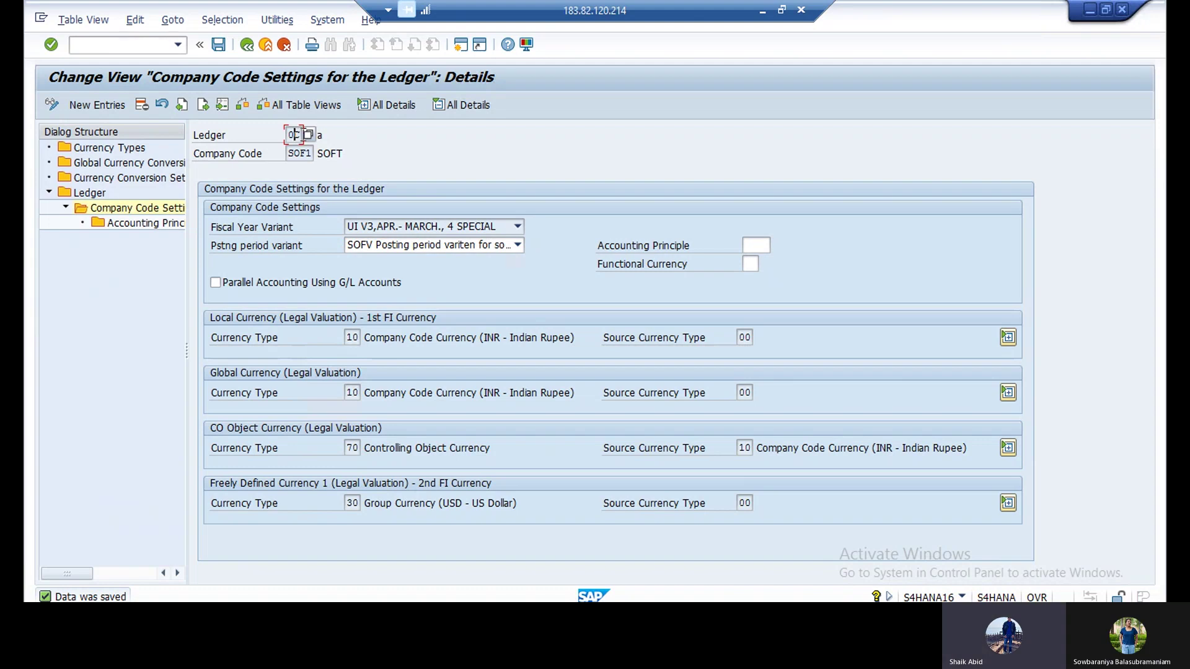
pyautogui.click(92, 194)
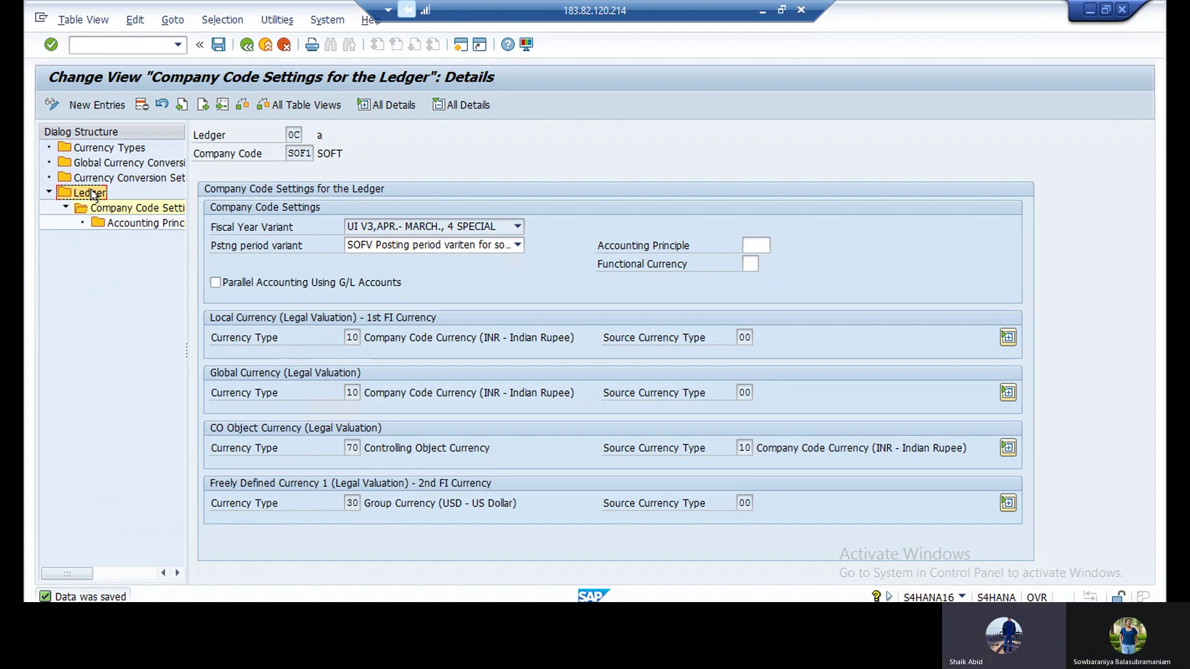
pyautogui.click(91, 193)
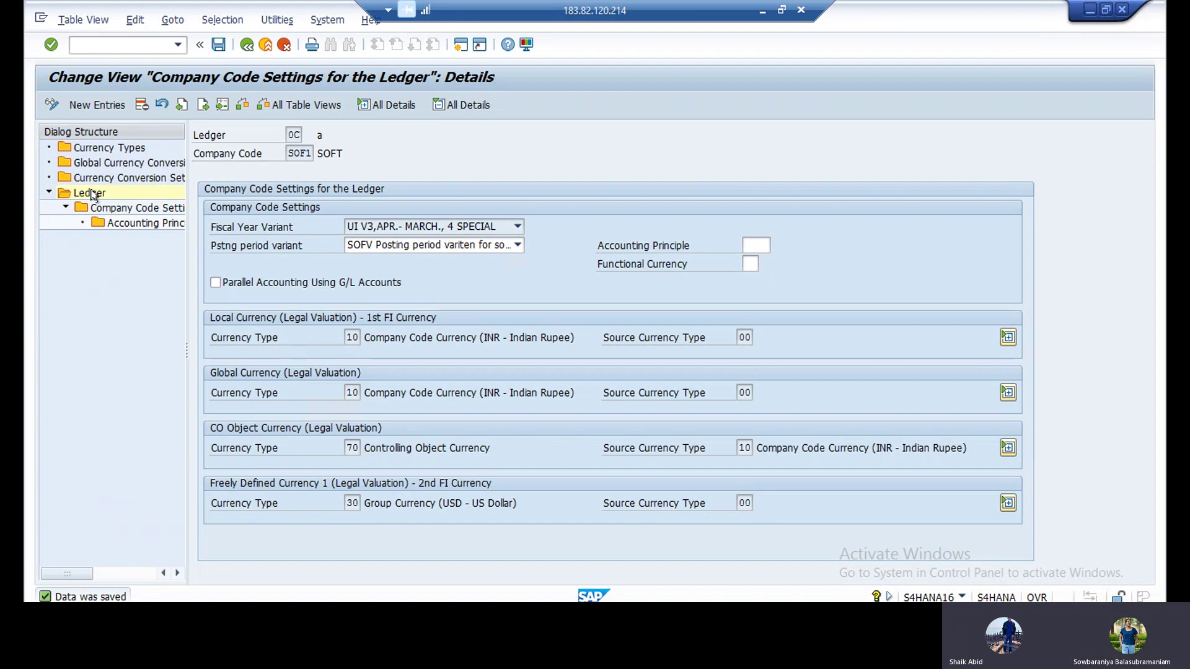
pyautogui.doubleClick(90, 193)
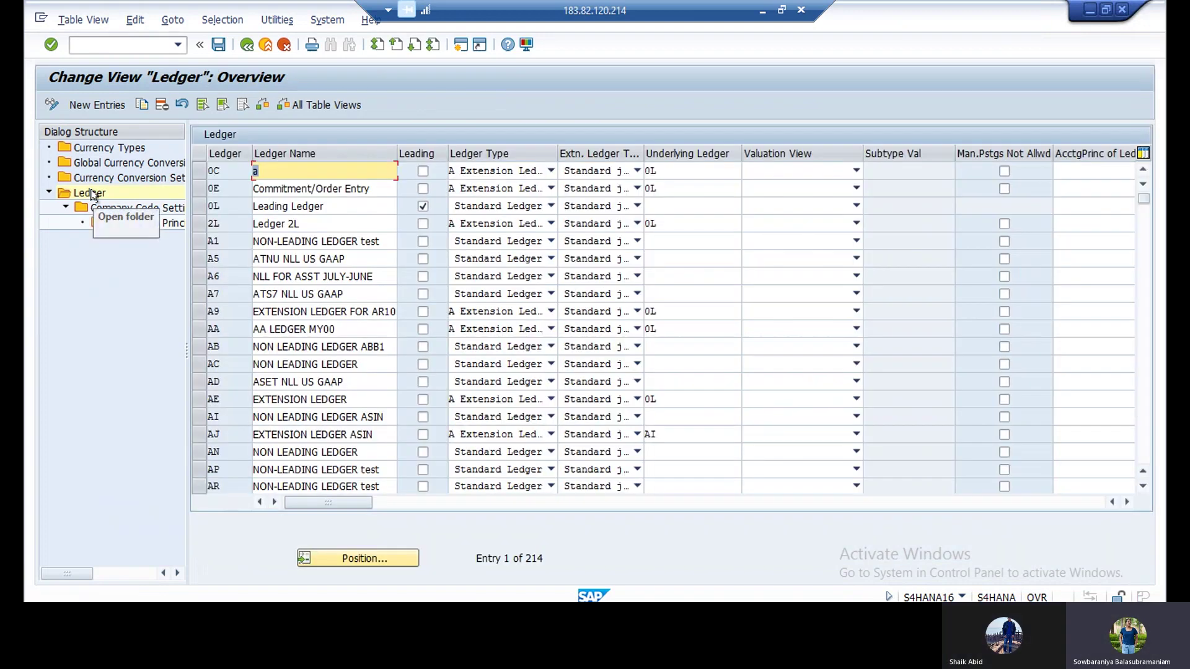
# Step: Position the Ledger overview at ledger 0E Commitment/Order Entry using the value help
pyautogui.click(198, 192)
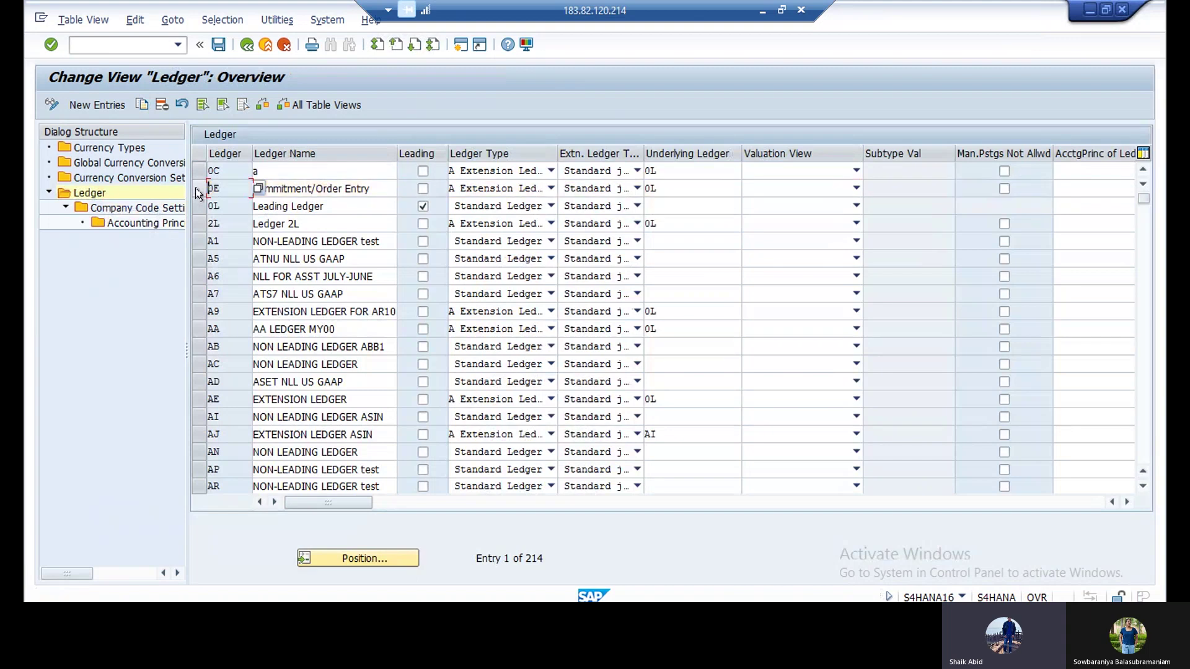
pyautogui.click(338, 560)
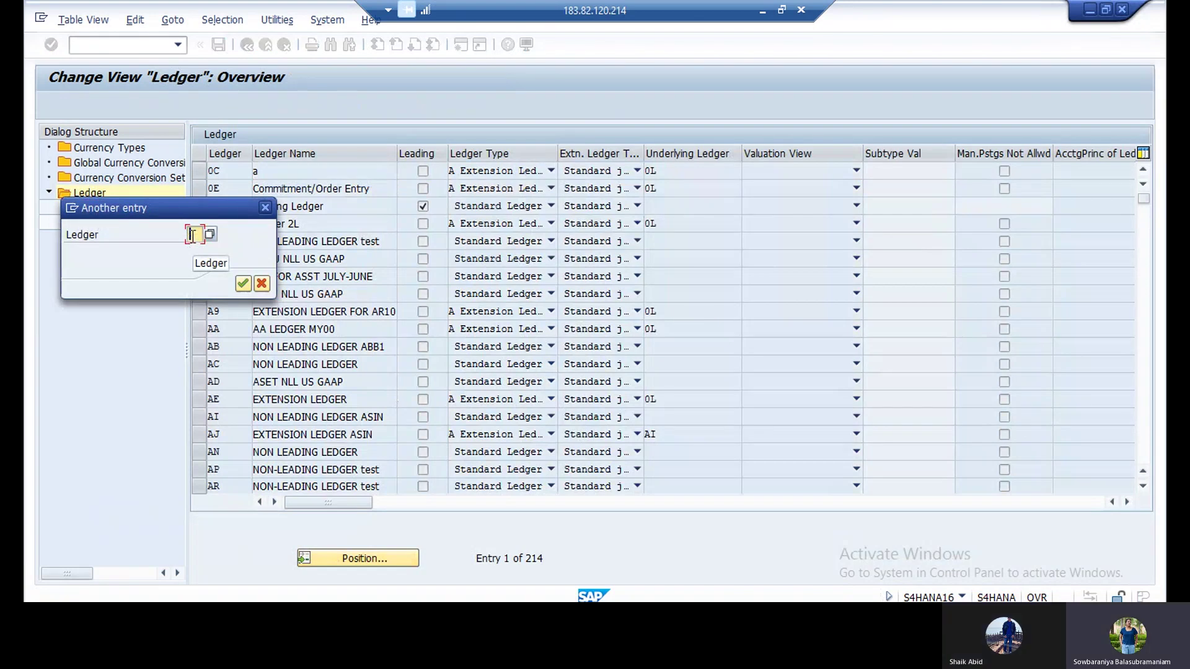
pyautogui.write('3')
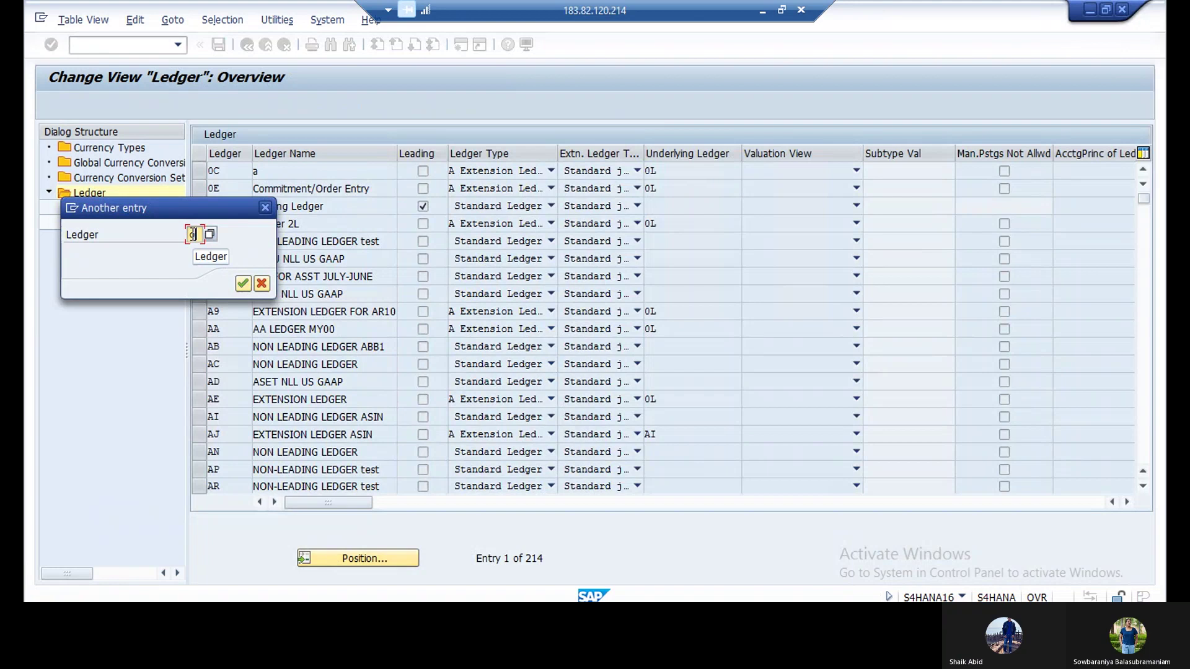
pyautogui.write('e')
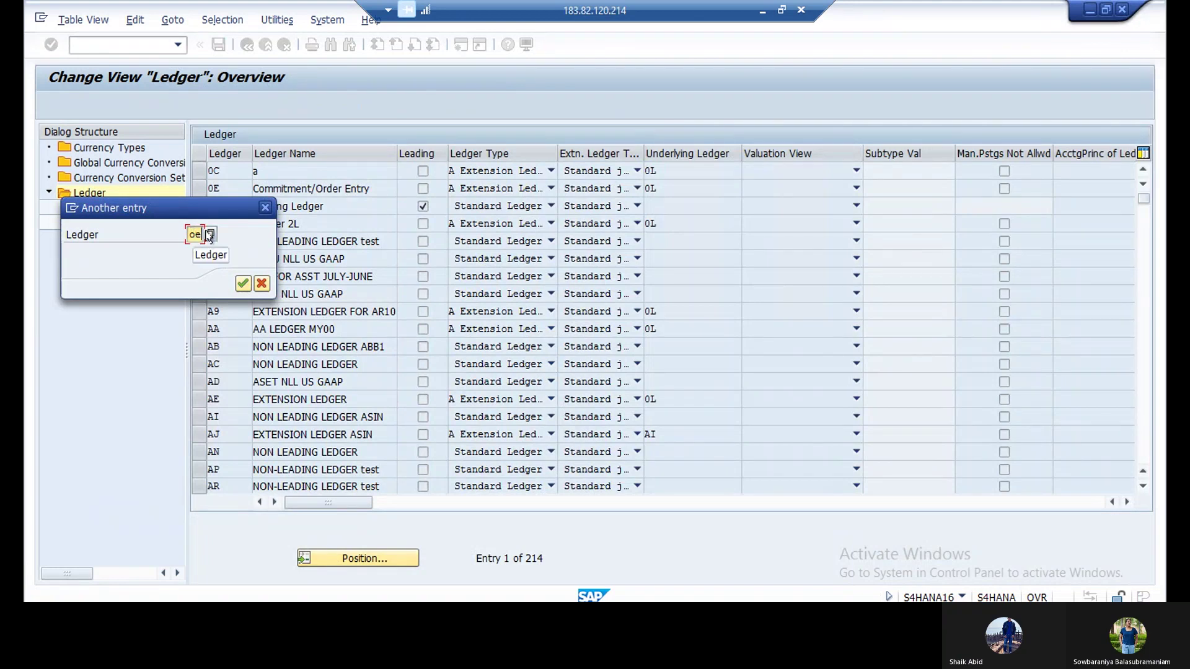
pyautogui.click(207, 235)
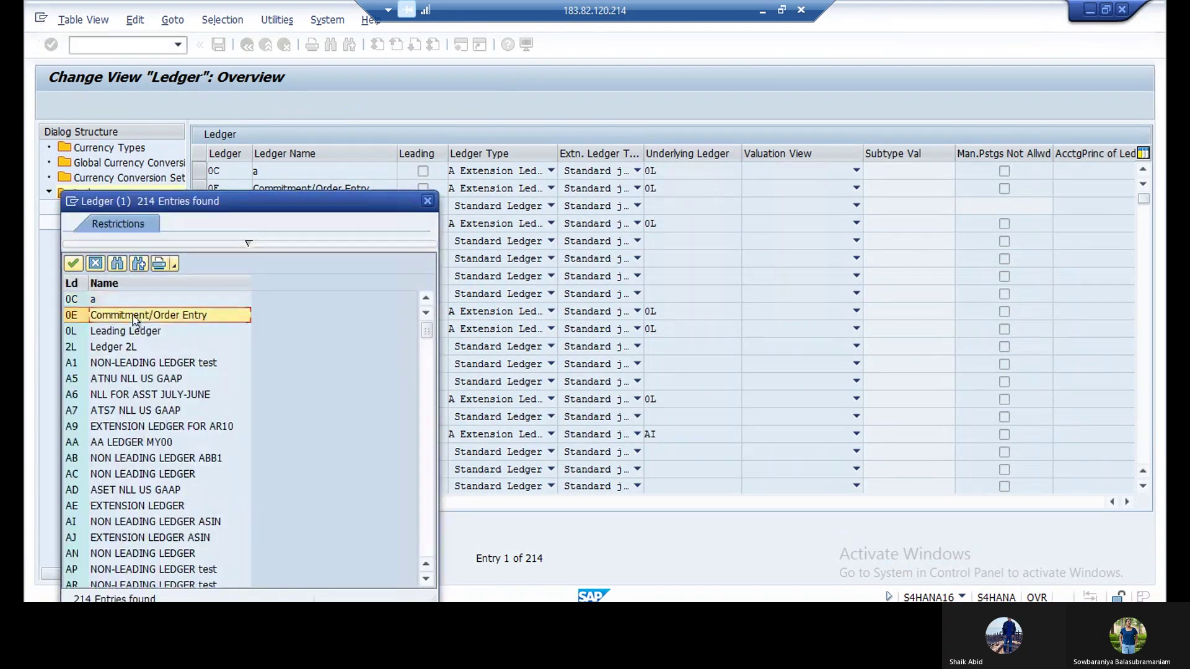
pyautogui.doubleClick(135, 320)
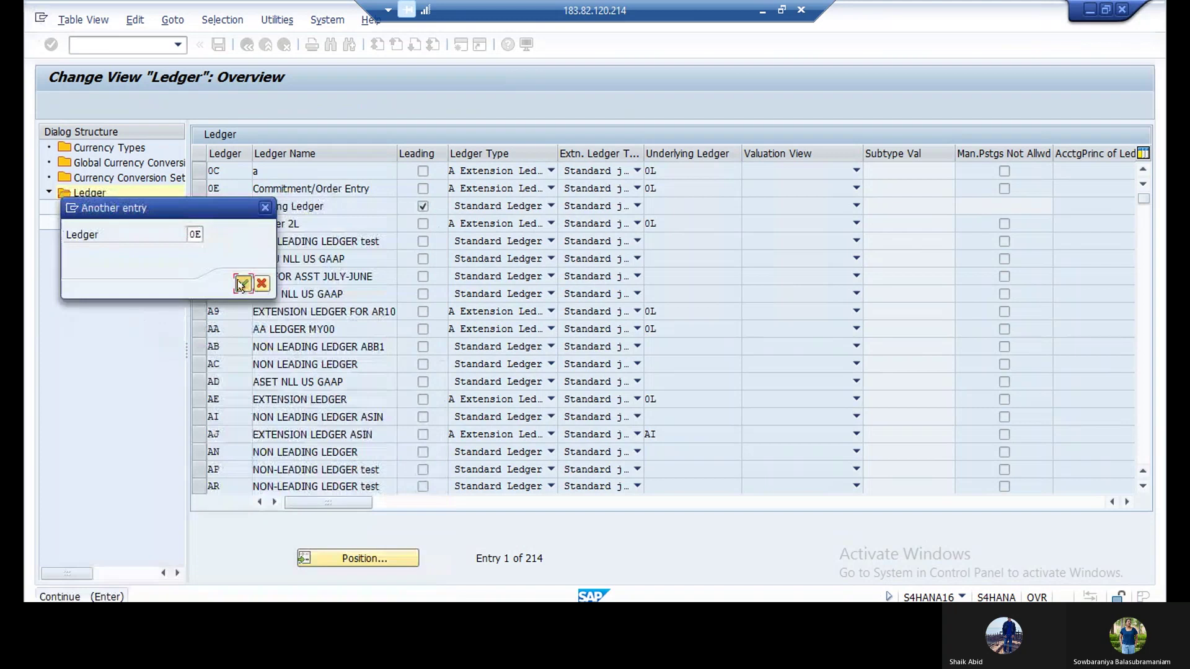
pyautogui.click(242, 284)
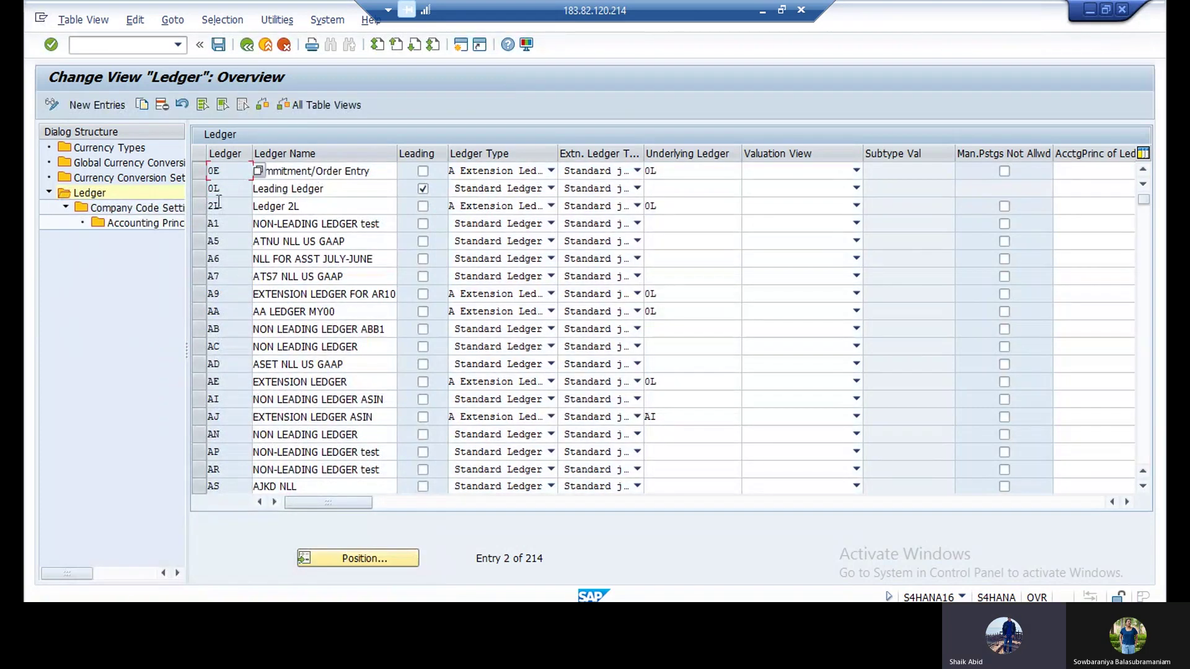
# Step: Open Company Code Settings for ledger 0E (Commitment/Order Entry) and dismiss the consistency check messages
pyautogui.click(199, 173)
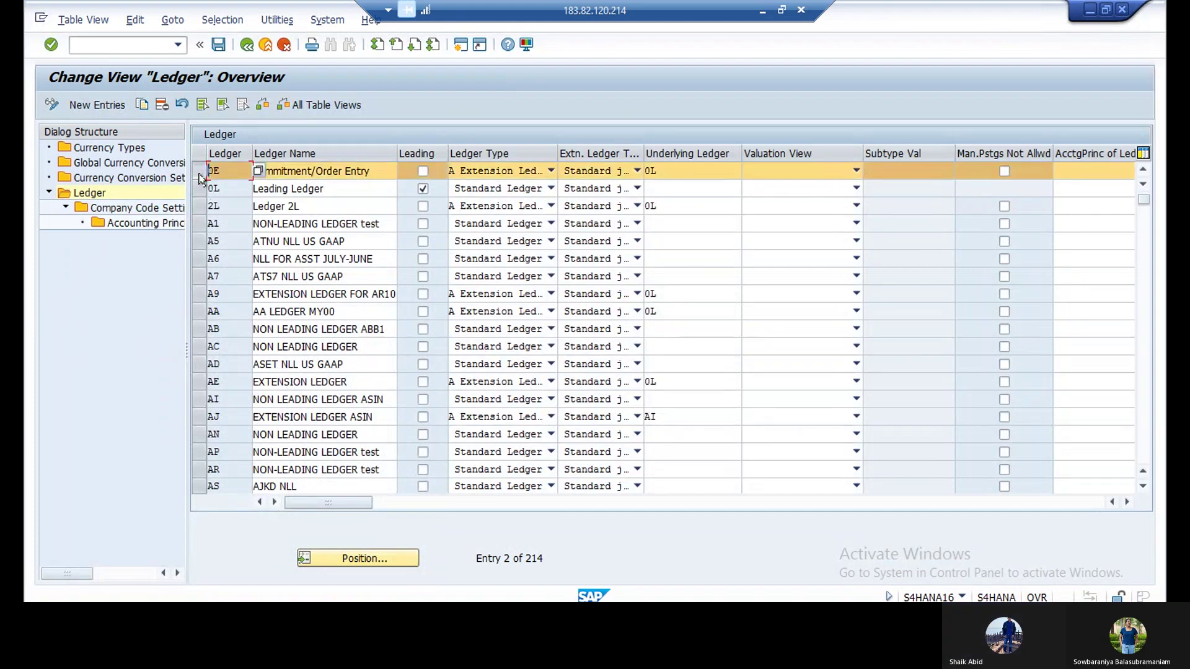
pyautogui.click(152, 228)
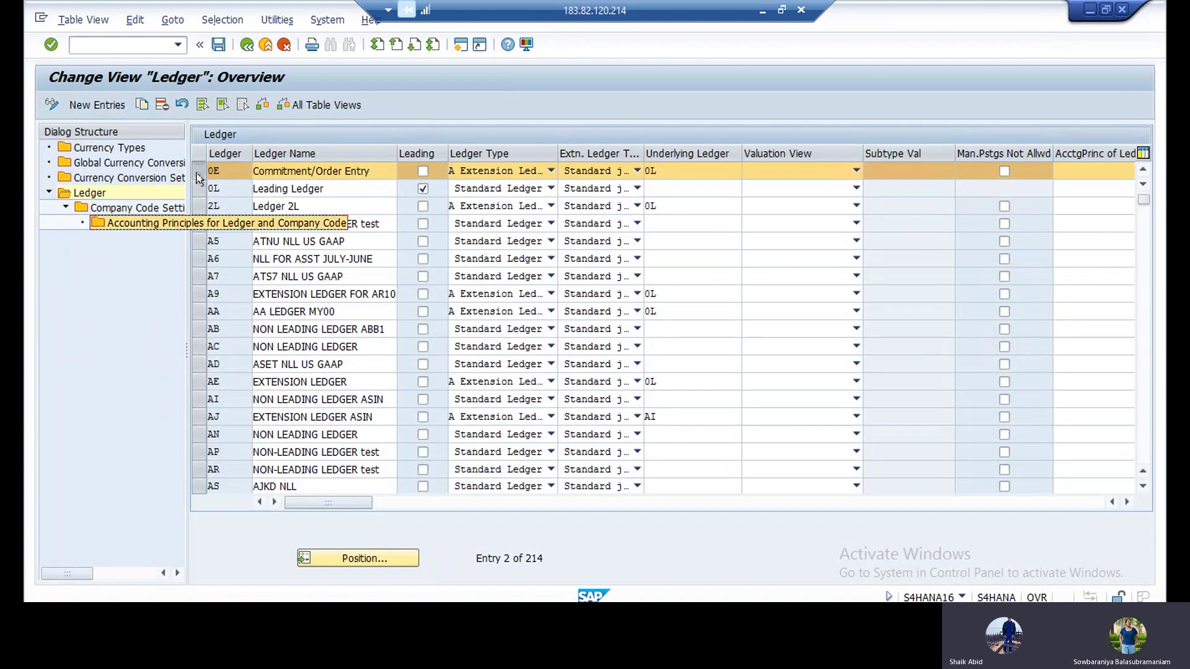
pyautogui.click(199, 177)
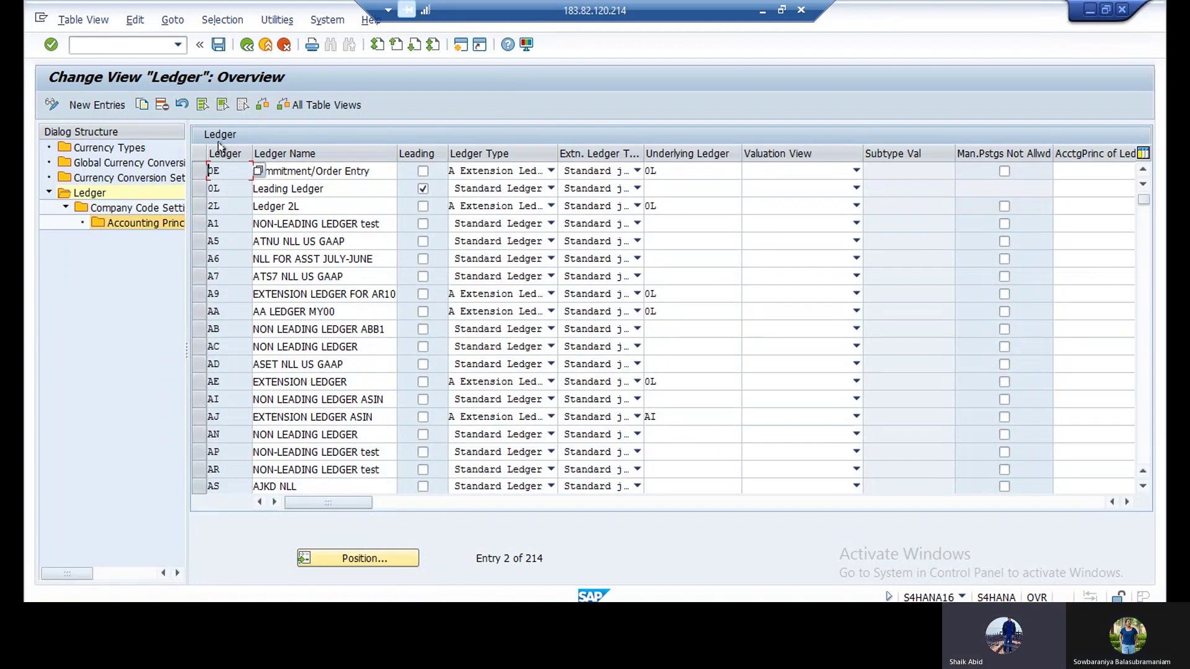
pyautogui.click(197, 174)
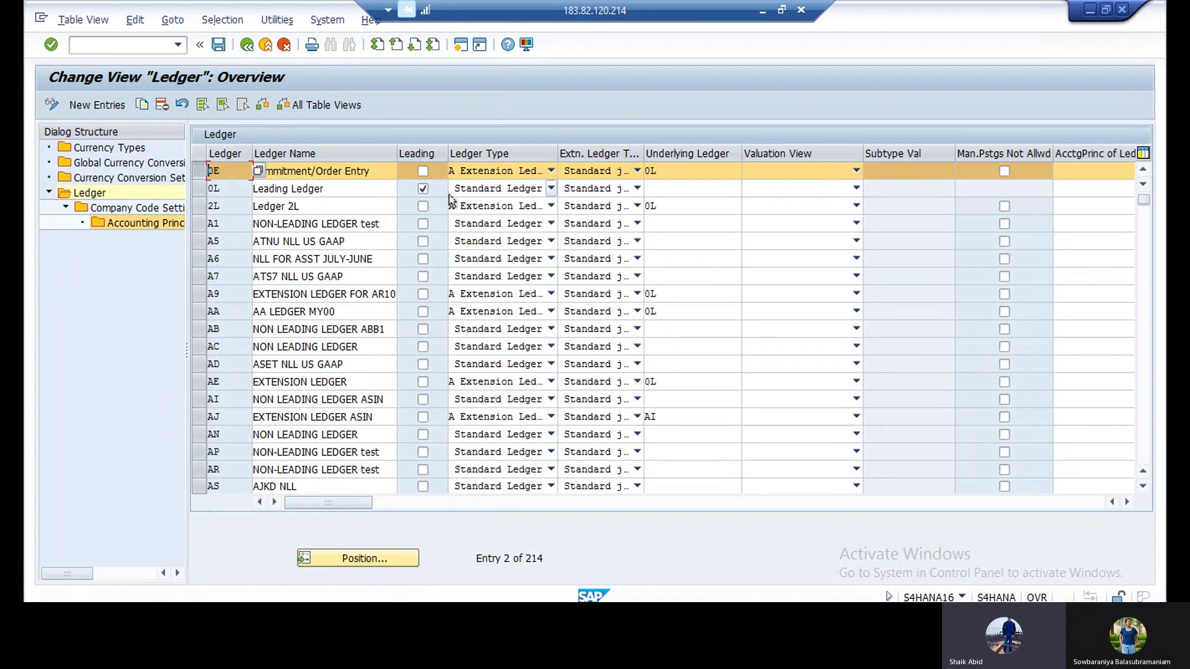
pyautogui.click(160, 209)
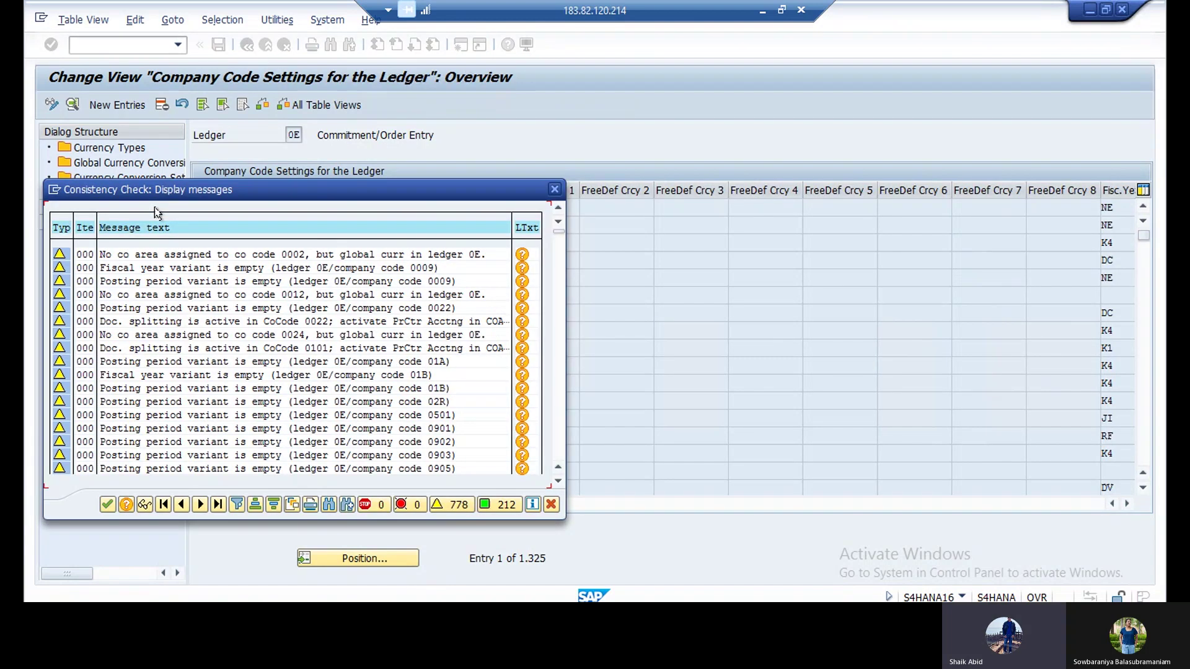
pyautogui.click(106, 506)
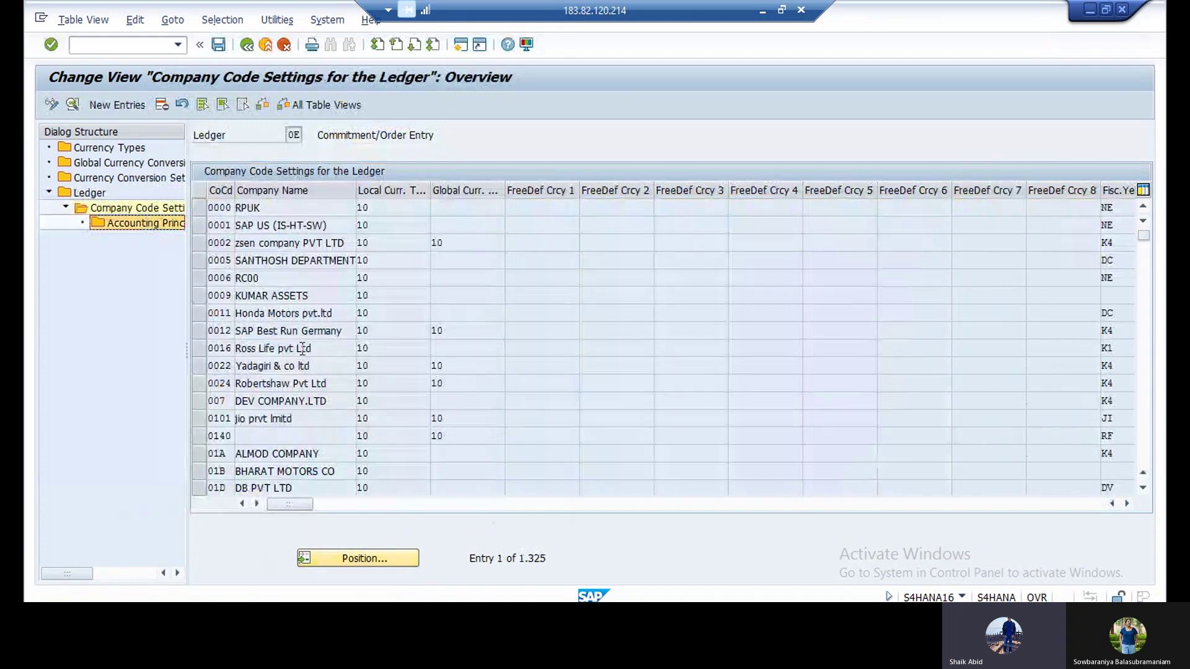
# Step: Position the company code table on company code SOF1
pyautogui.click(362, 558)
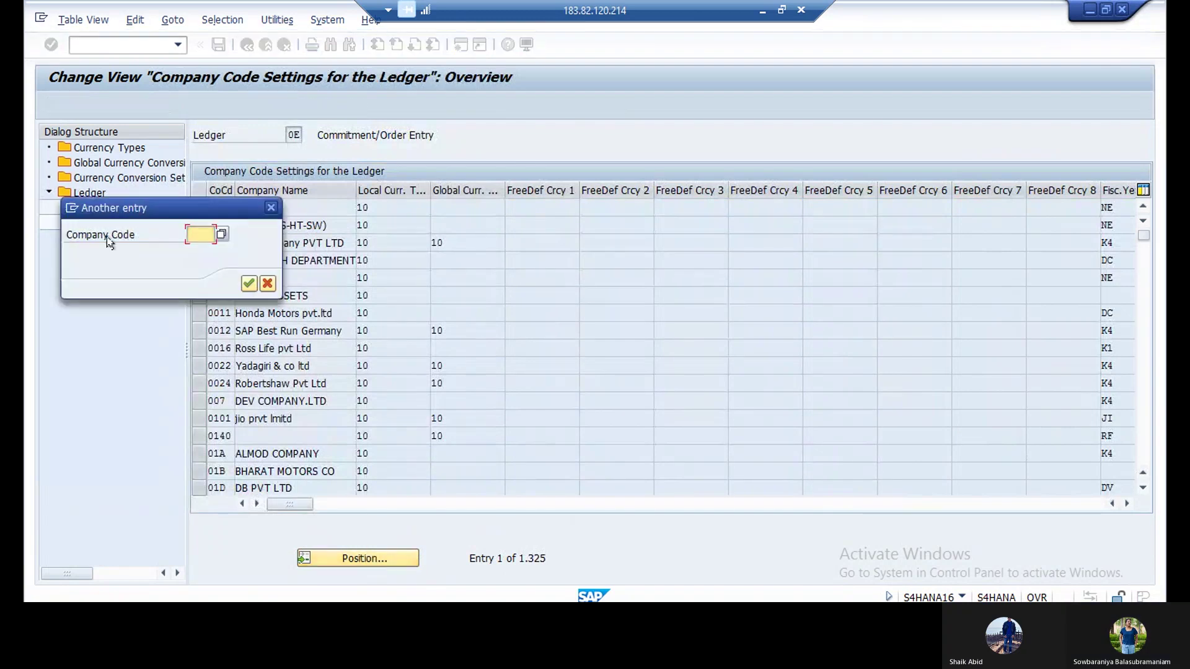
pyautogui.write('so')
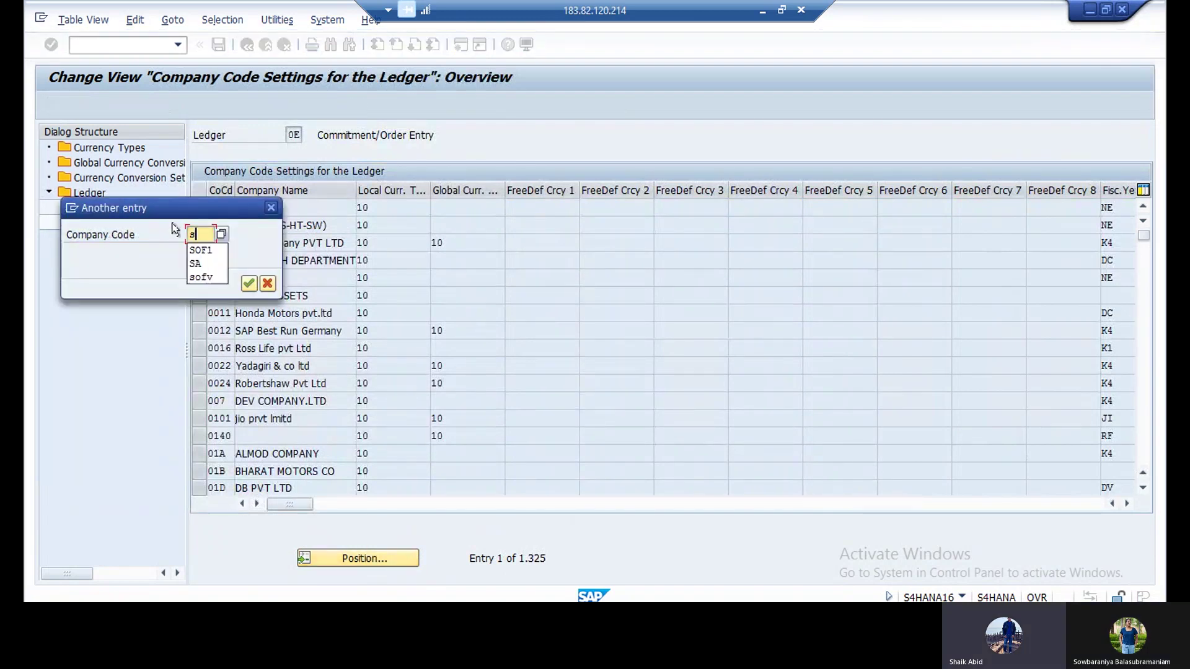
pyautogui.click(200, 251)
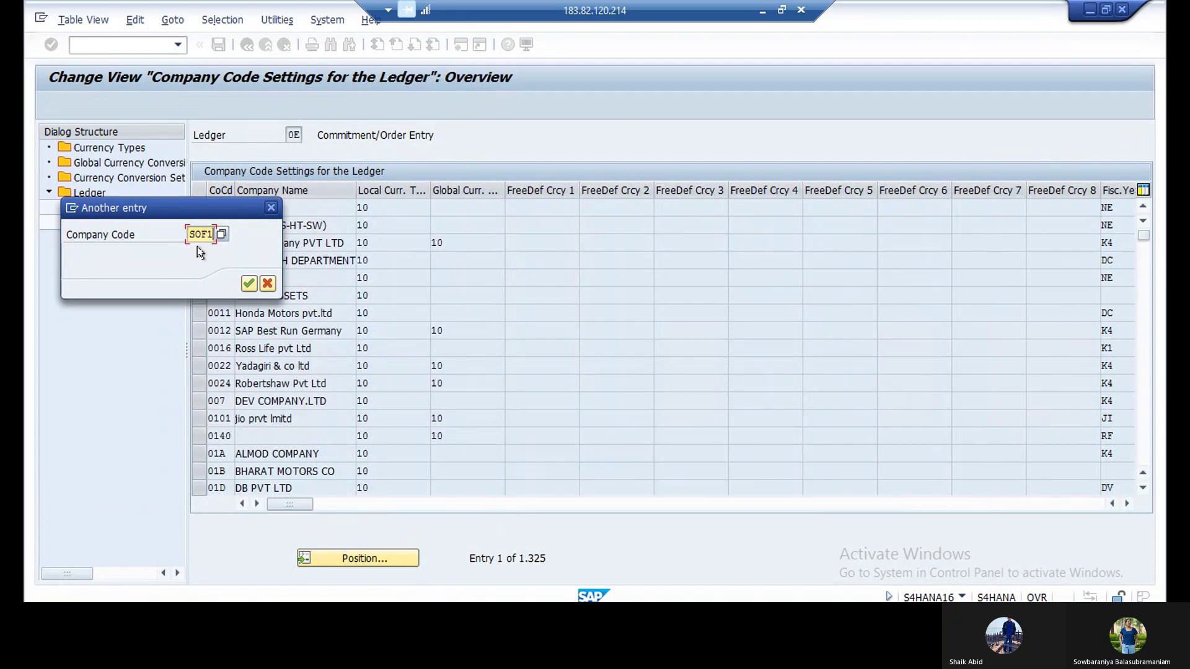
pyautogui.click(249, 284)
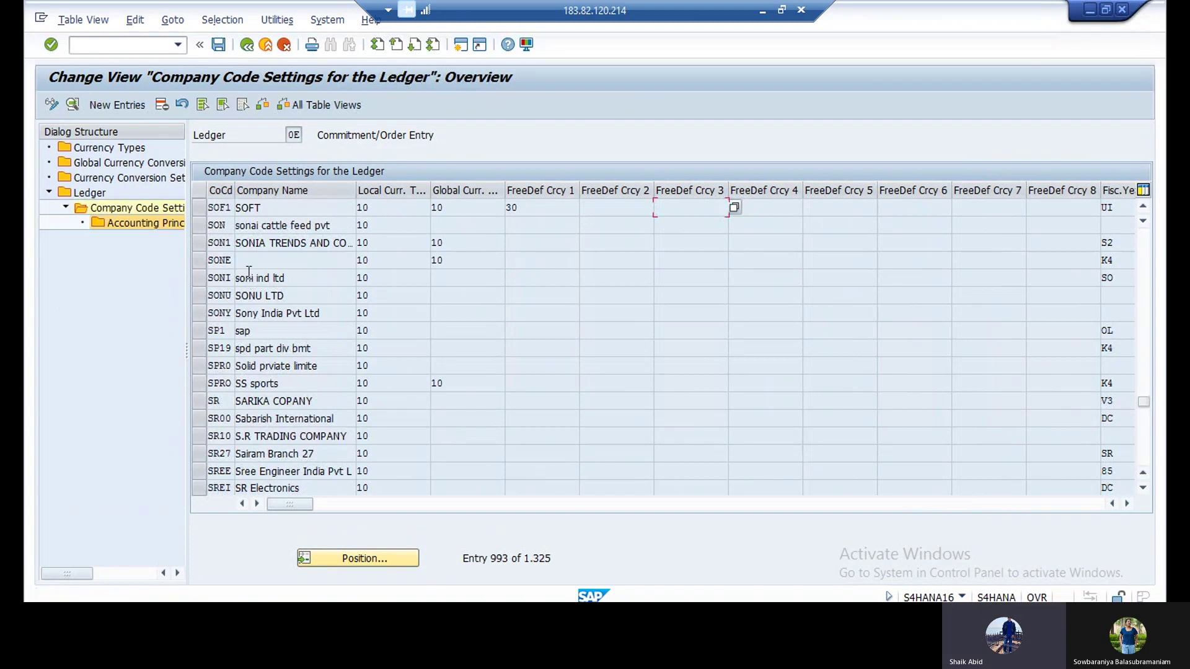
# Step: Open SOF1's detail settings in ledger 0E and dismiss the empty posting period variant warning
pyautogui.click(199, 208)
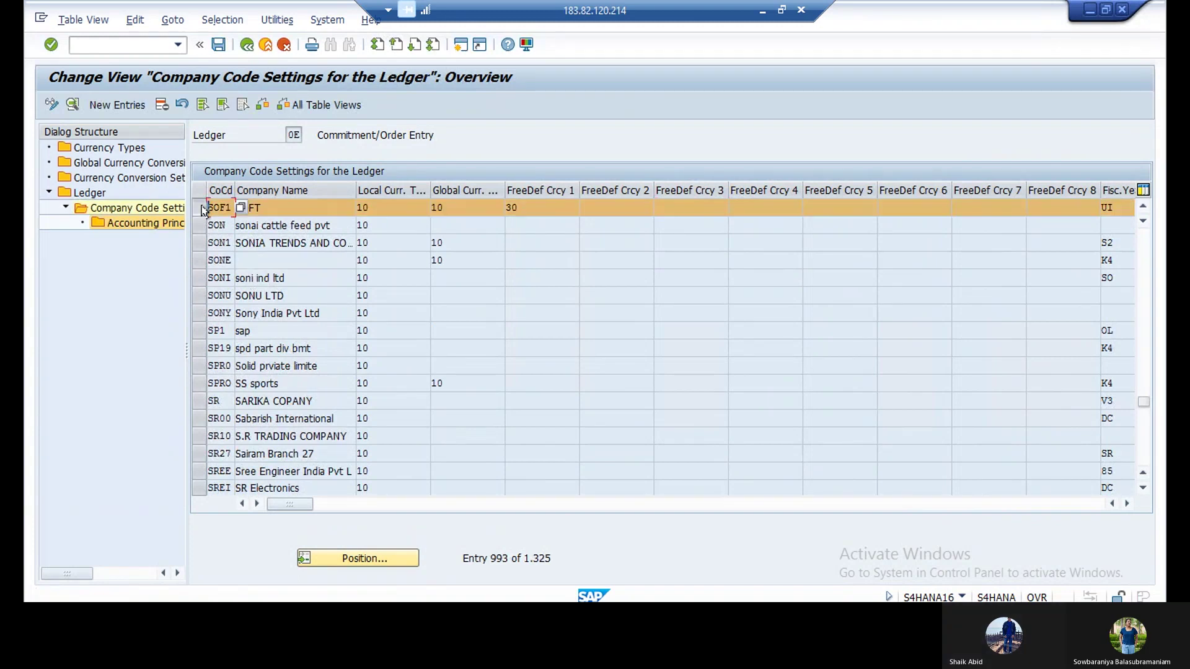
pyautogui.click(199, 208)
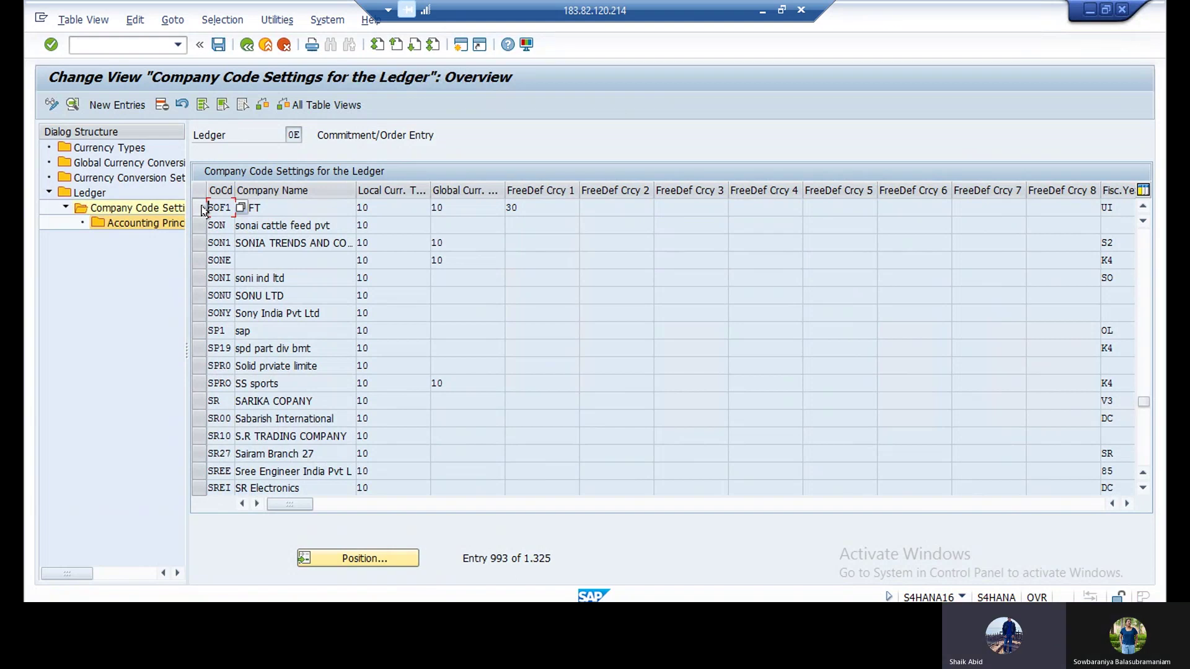
pyautogui.click(202, 209)
pyautogui.click(202, 209)
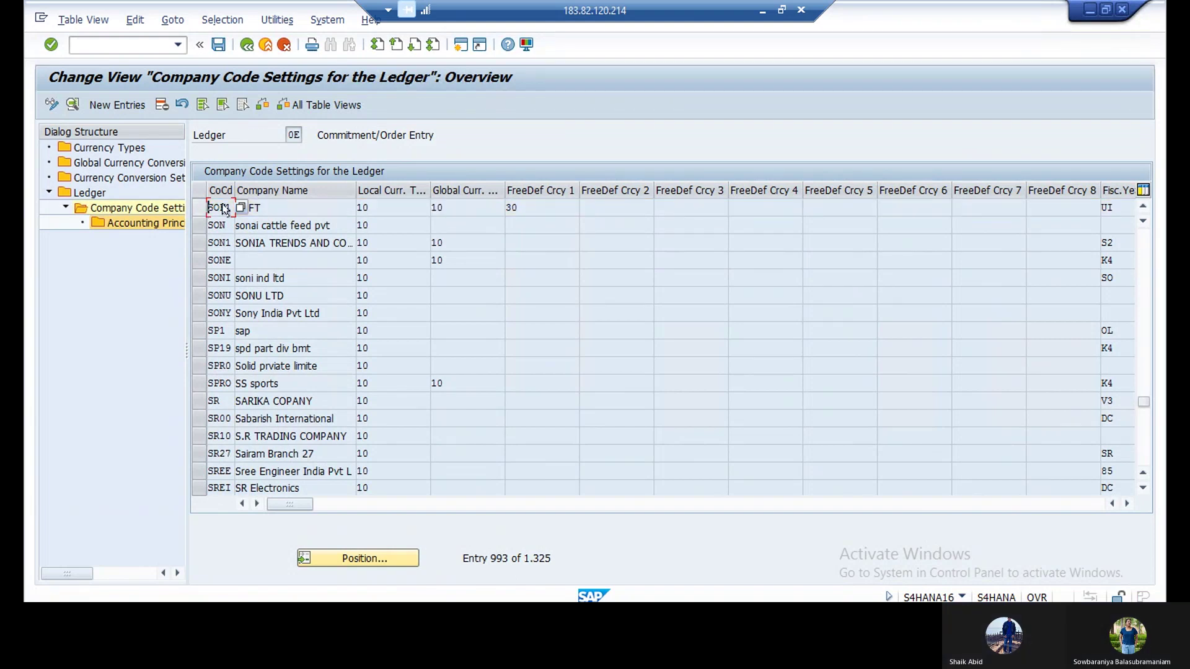
pyautogui.doubleClick(224, 209)
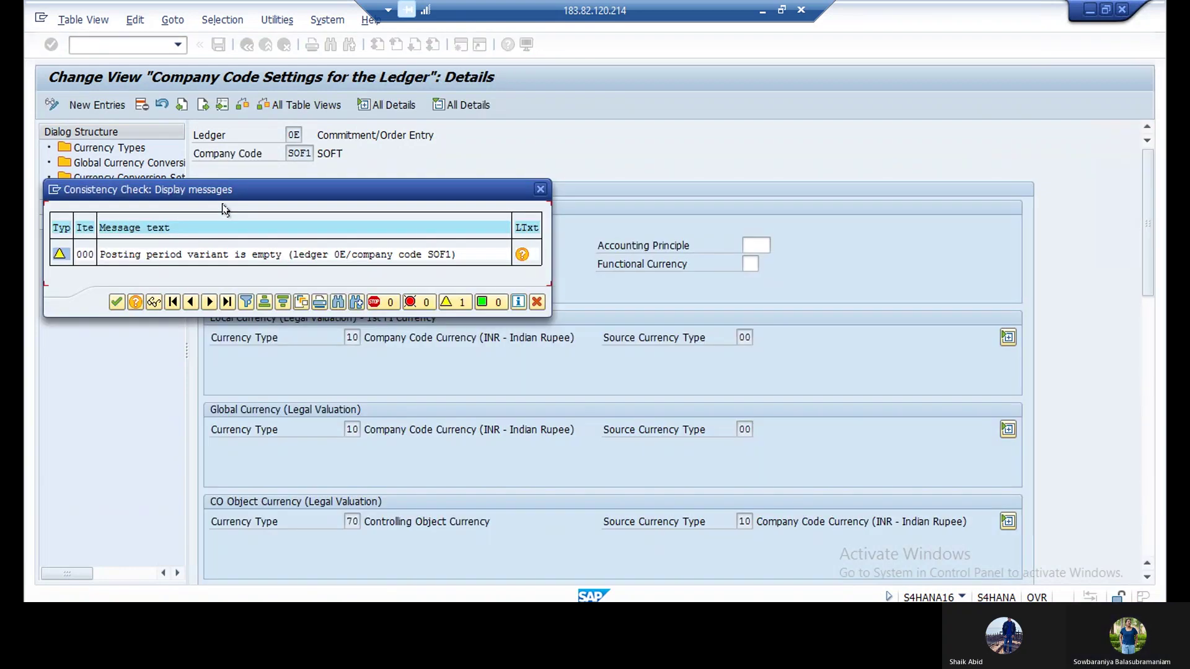
pyautogui.click(116, 302)
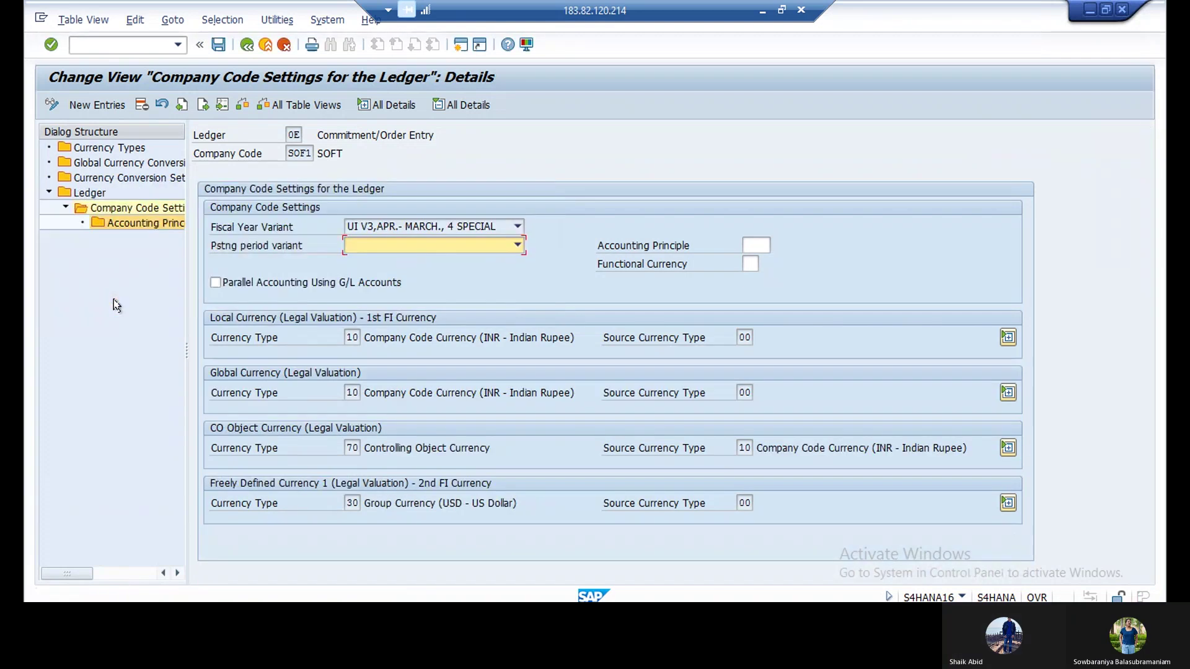
# Step: Open the posting period variant list and scroll down to the S variants
pyautogui.click(518, 246)
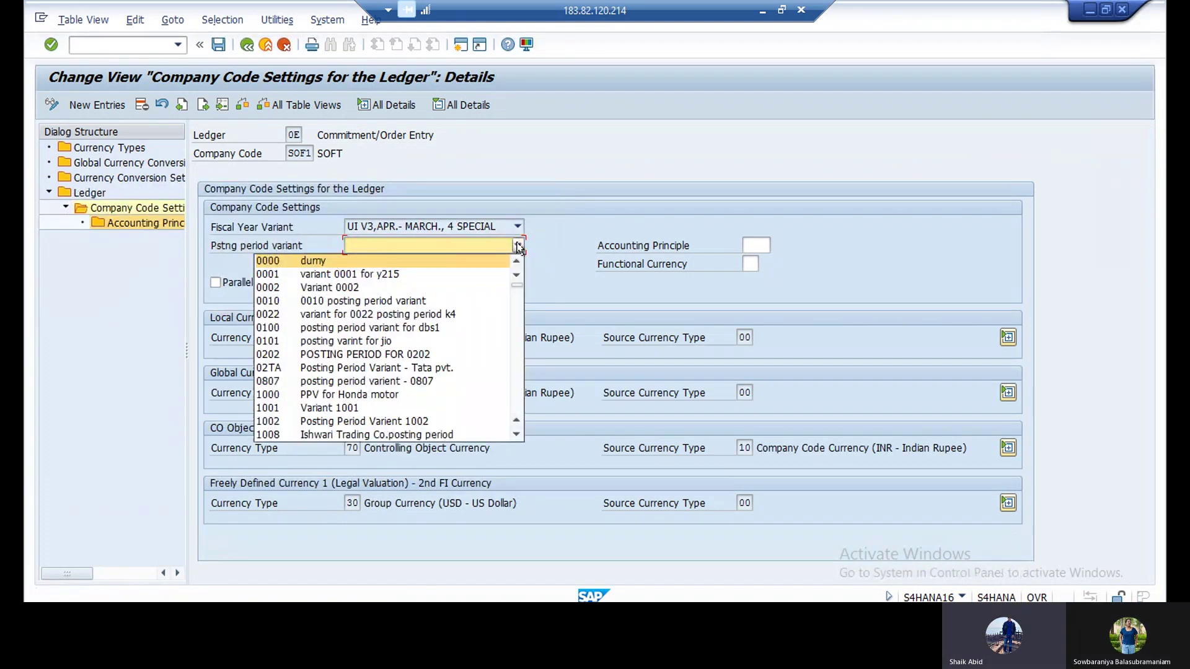
pyautogui.press('s')
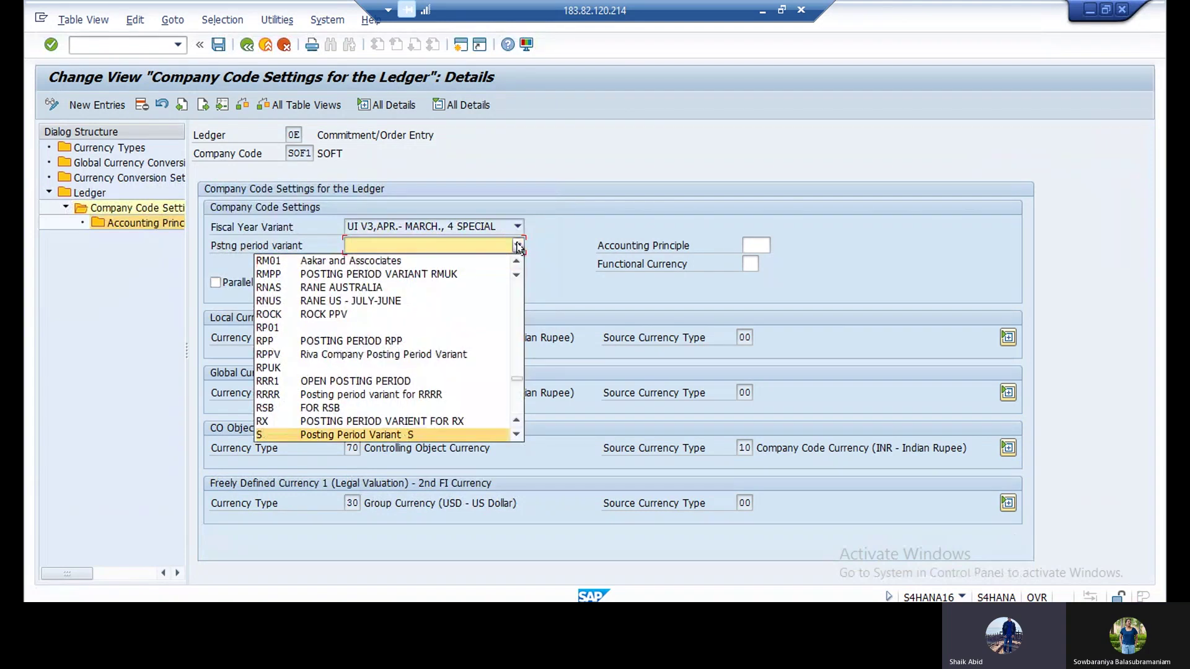
pyautogui.press('o')
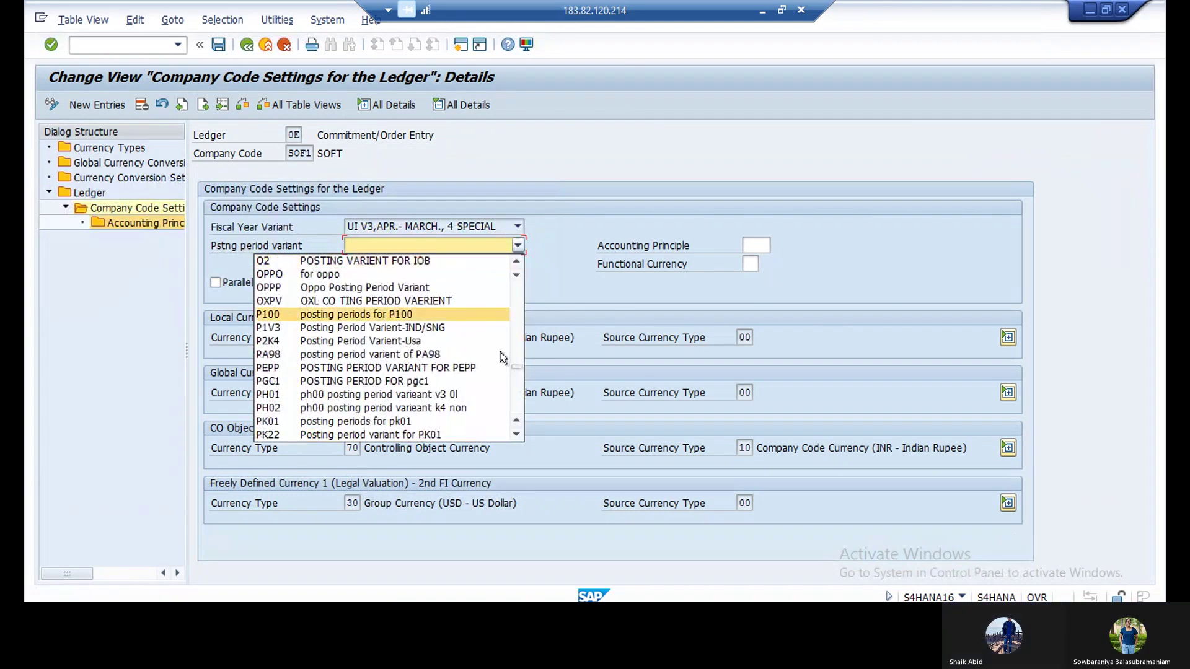
pyautogui.press('s')
pyautogui.click(517, 434)
pyautogui.click(516, 433)
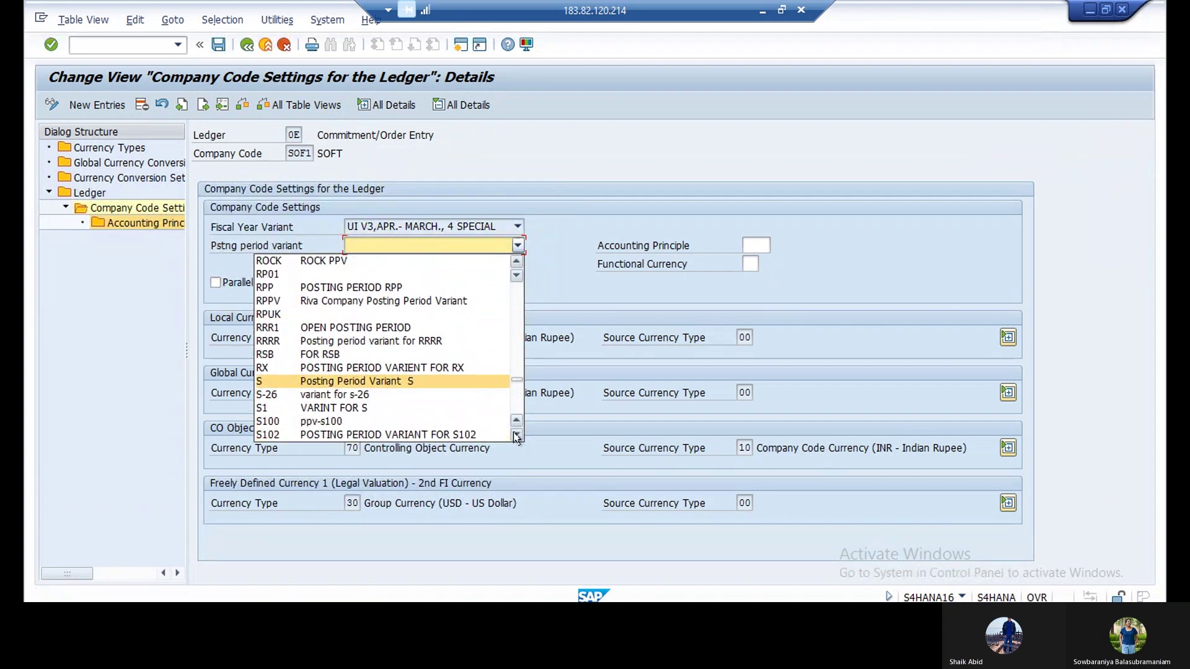
pyautogui.click(517, 434)
pyautogui.click(517, 434)
pyautogui.click(517, 434)
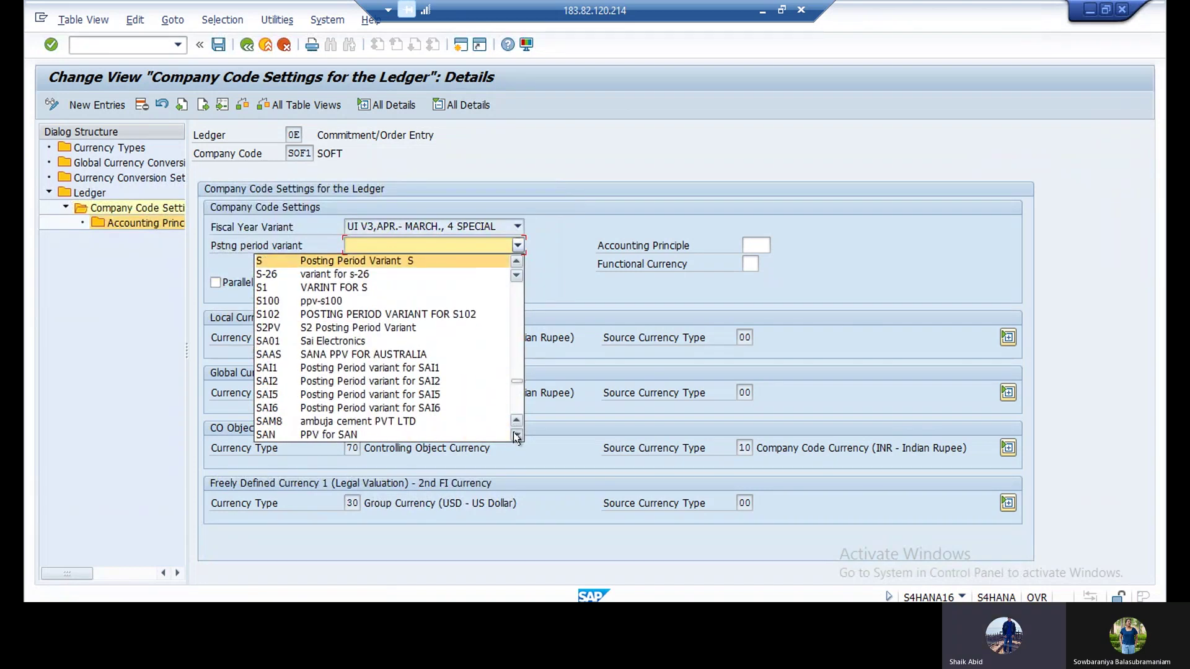
pyautogui.click(516, 435)
pyautogui.click(517, 435)
pyautogui.click(517, 434)
pyautogui.click(516, 434)
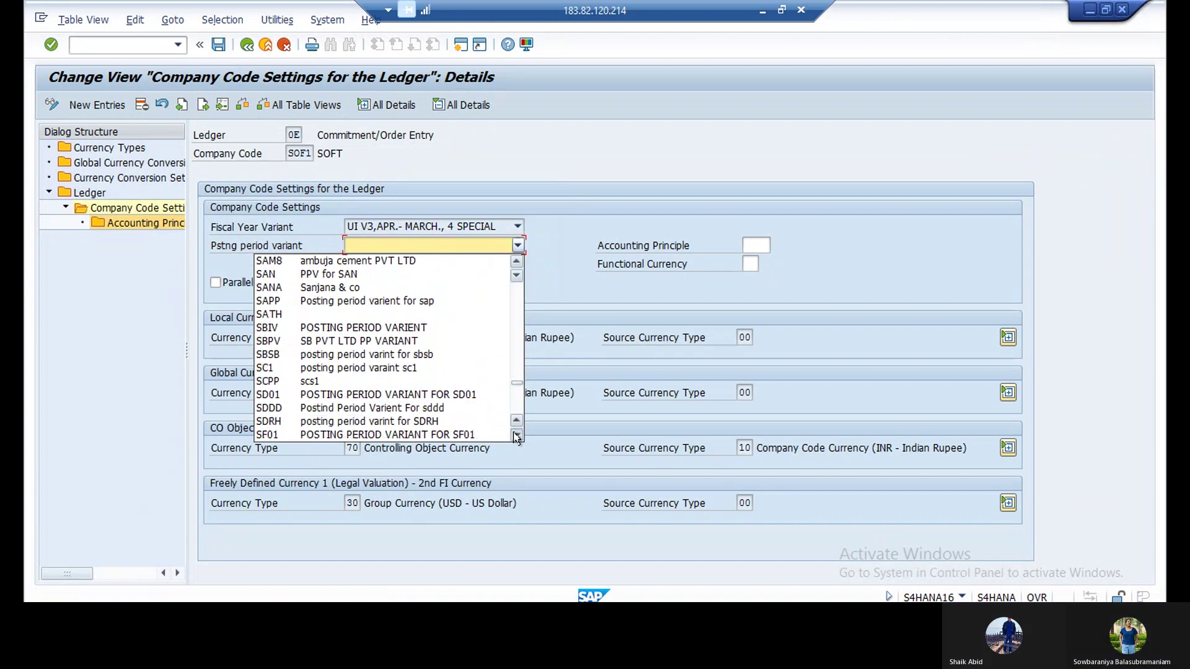
pyautogui.click(516, 435)
pyautogui.click(516, 434)
pyautogui.click(517, 434)
pyautogui.click(516, 435)
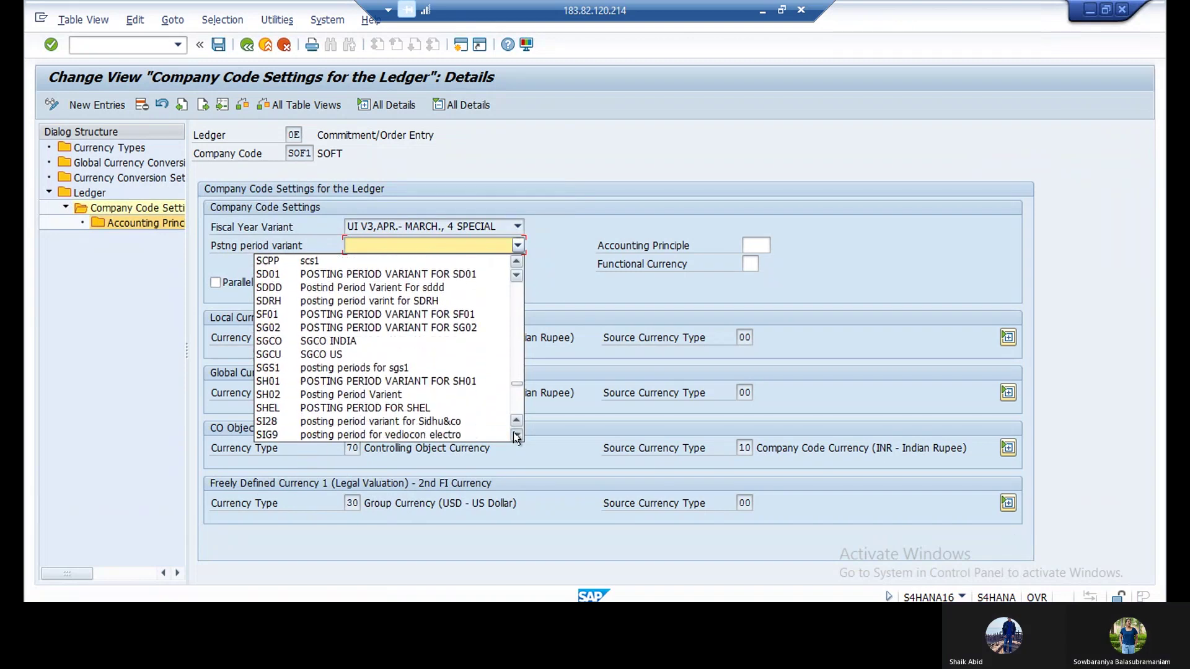
pyautogui.click(516, 435)
pyautogui.click(516, 436)
pyautogui.click(517, 436)
pyautogui.click(516, 436)
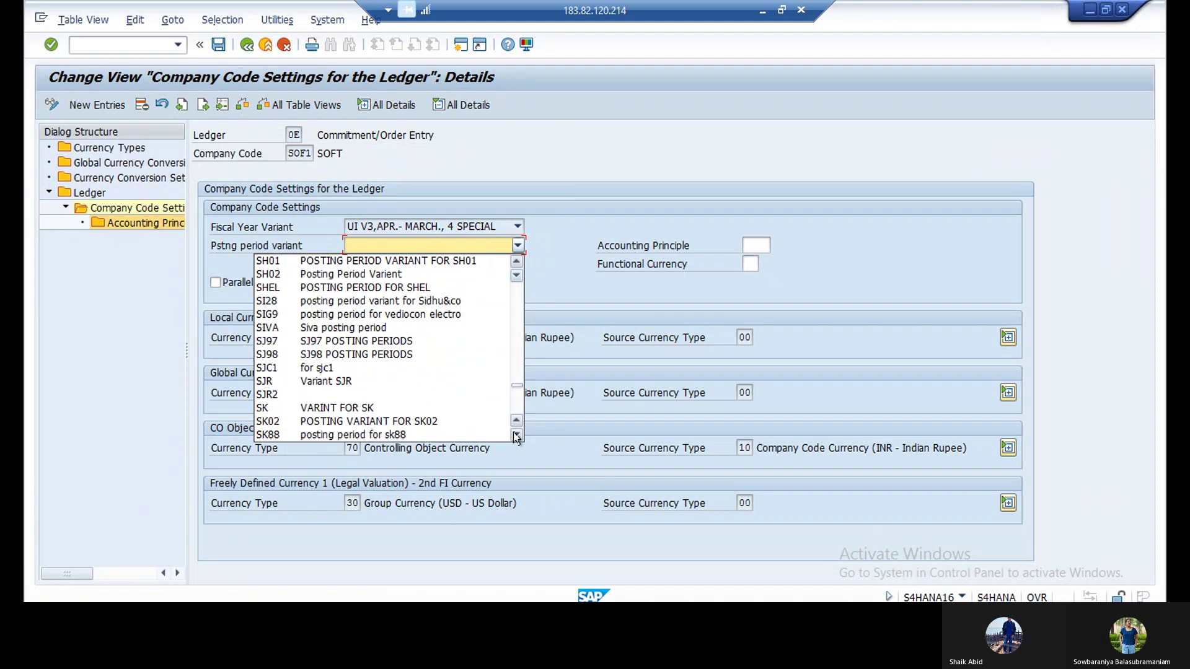
# Step: Choose posting period variant SOFV for SOF1 and save the settings
pyautogui.scroll(-8, 516, 436)
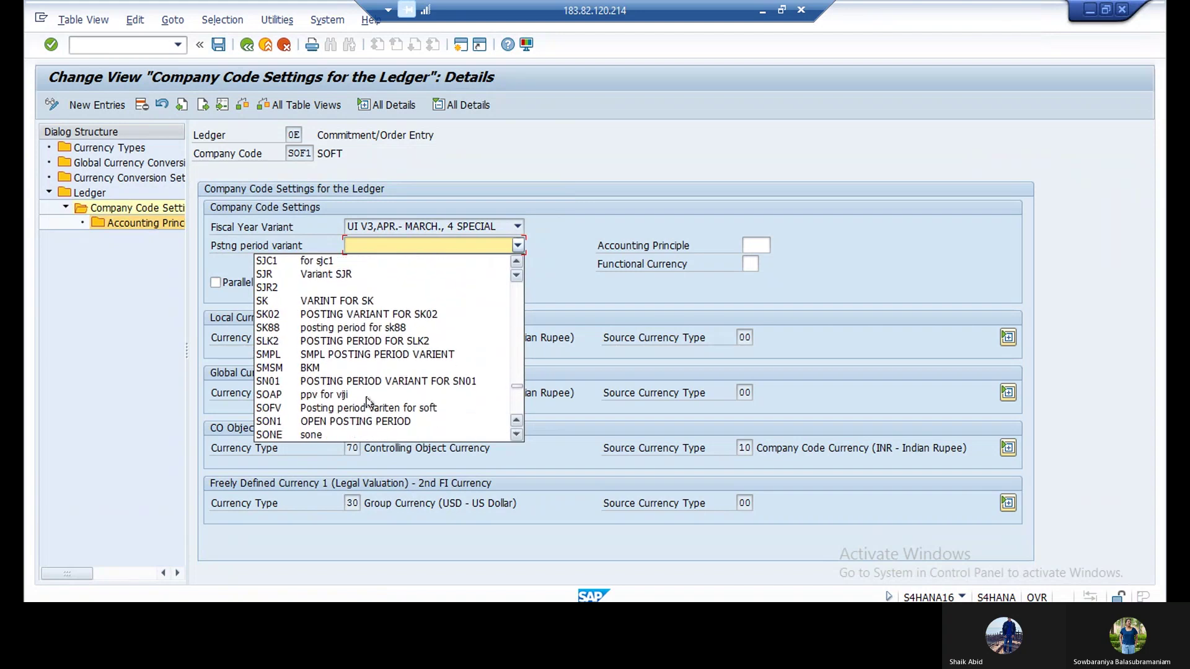
pyautogui.click(268, 409)
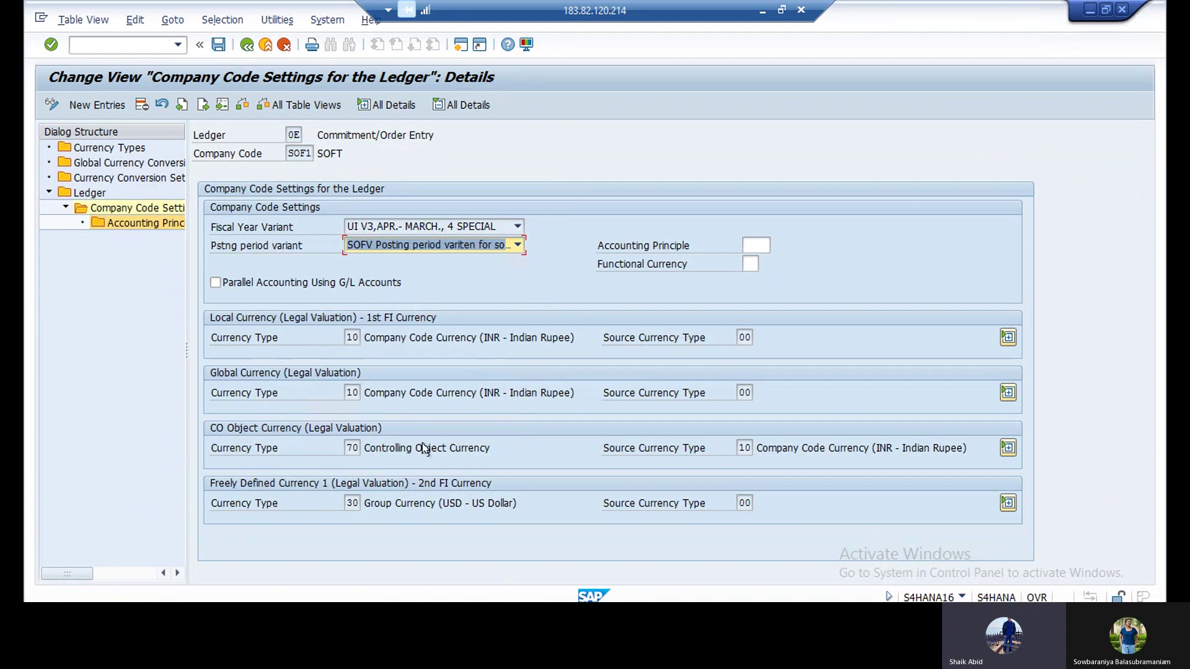
pyautogui.click(222, 50)
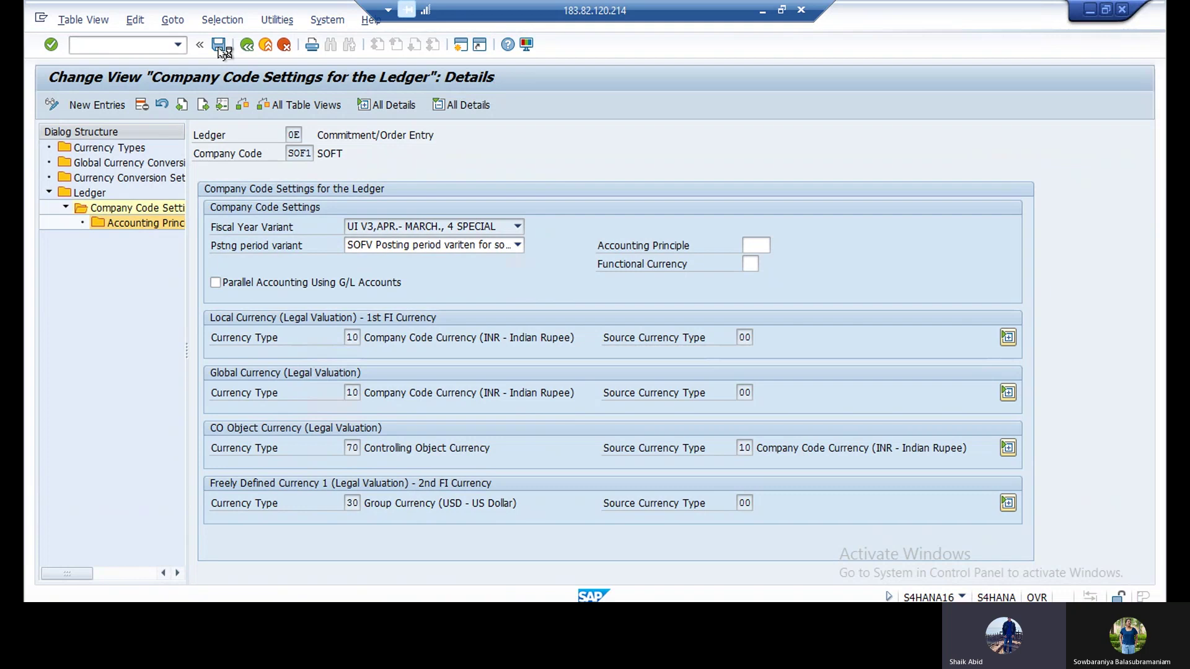